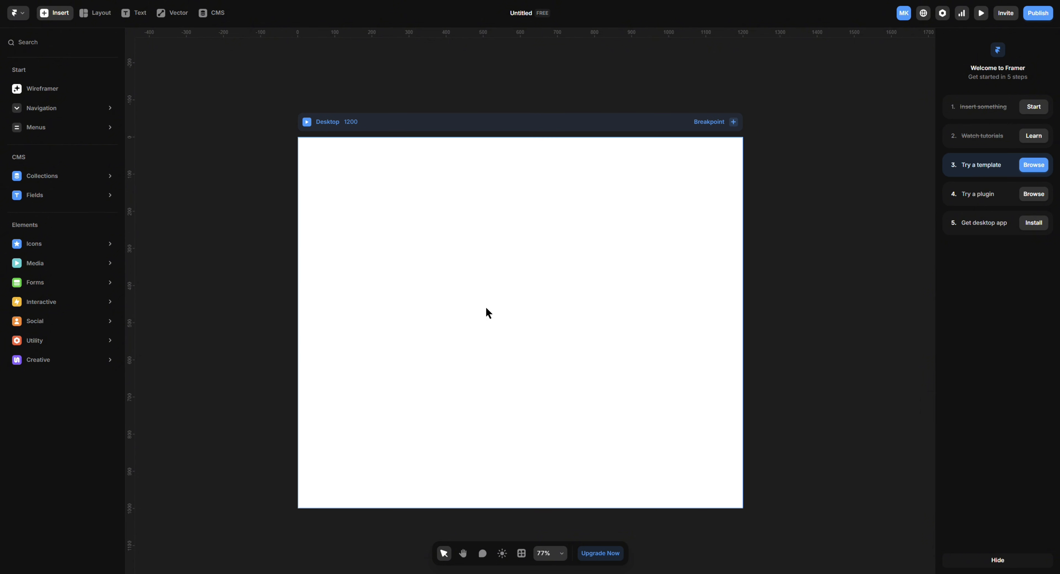
Set the Desktop breakpoint's width to 1440
click(340, 124)
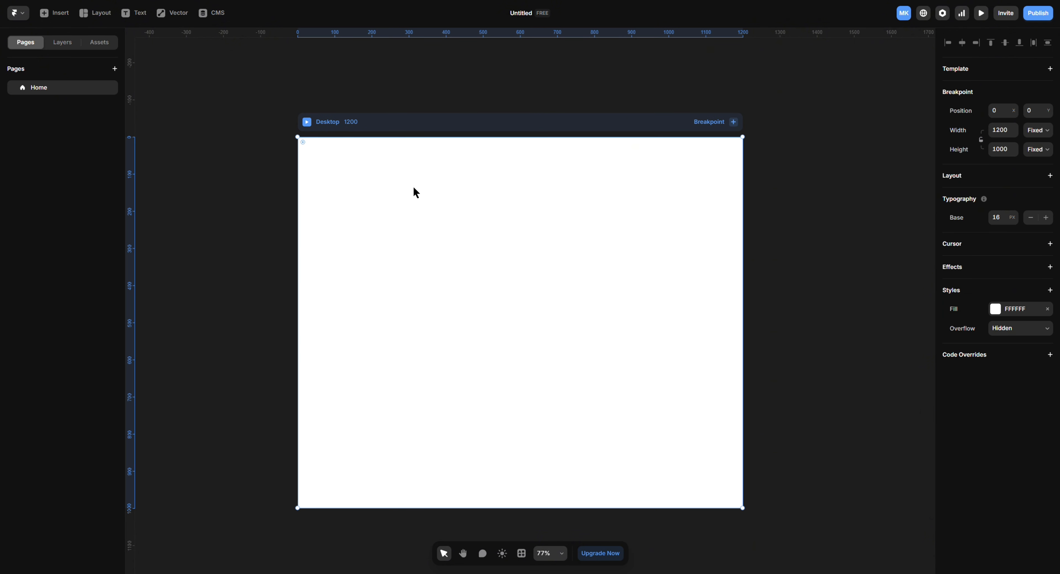
click(1013, 127)
click(998, 132)
click(850, 205)
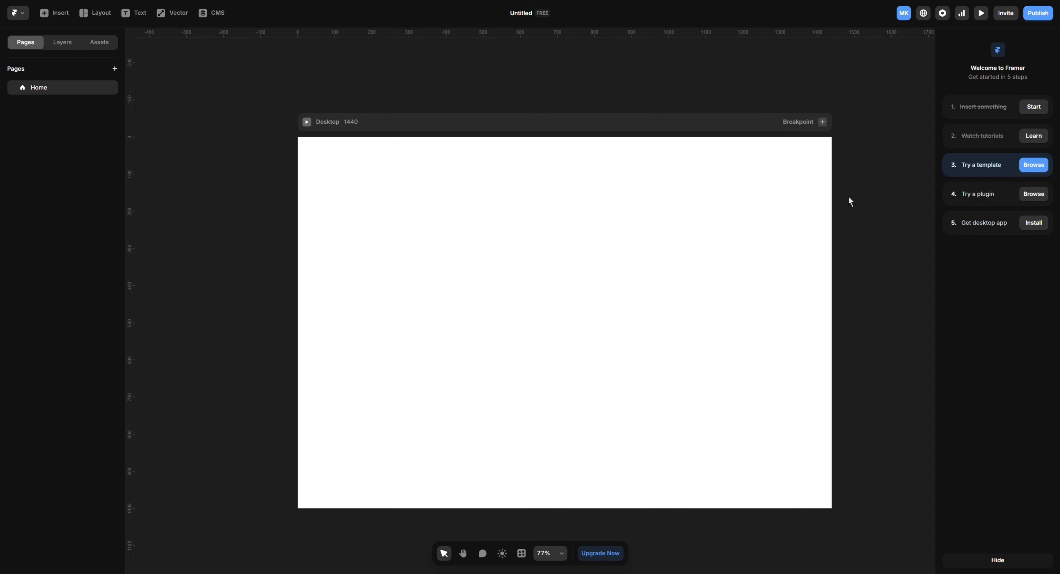
Add the Tablet (810) and Phone (390) breakpoints to the page
scroll(829, 206, down, 1)
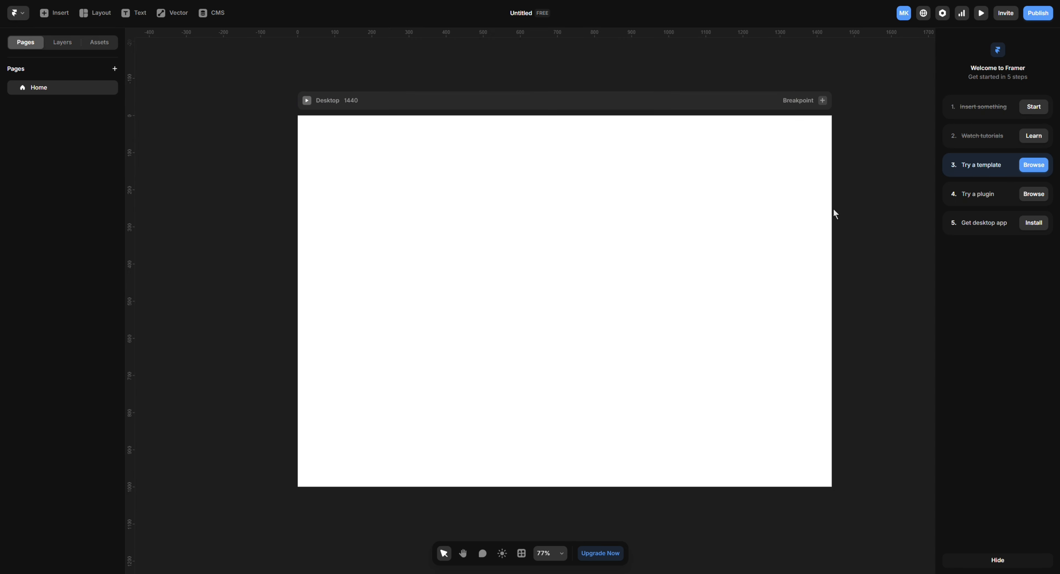
click(823, 101)
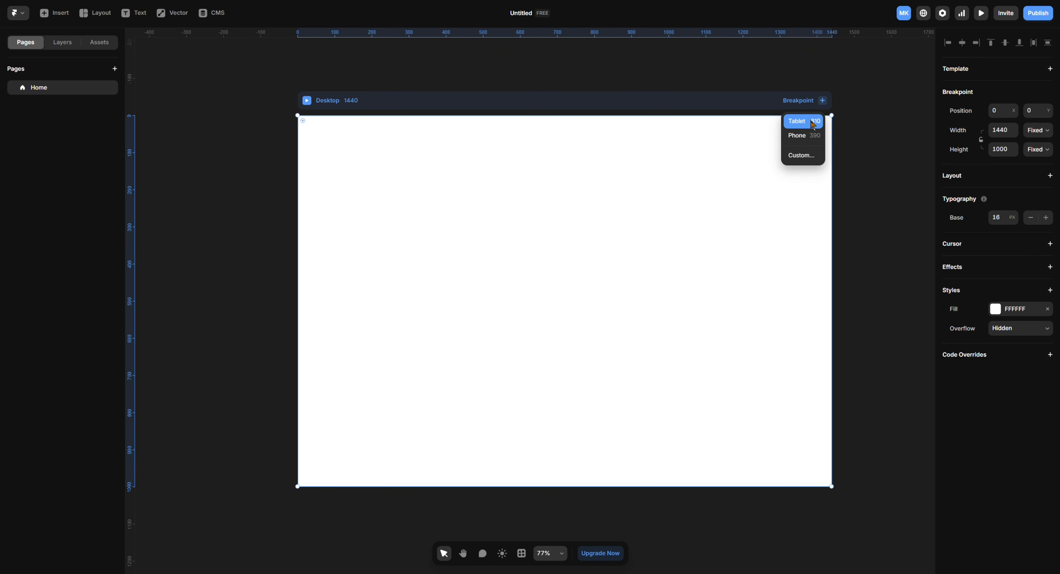
click(805, 121)
click(671, 101)
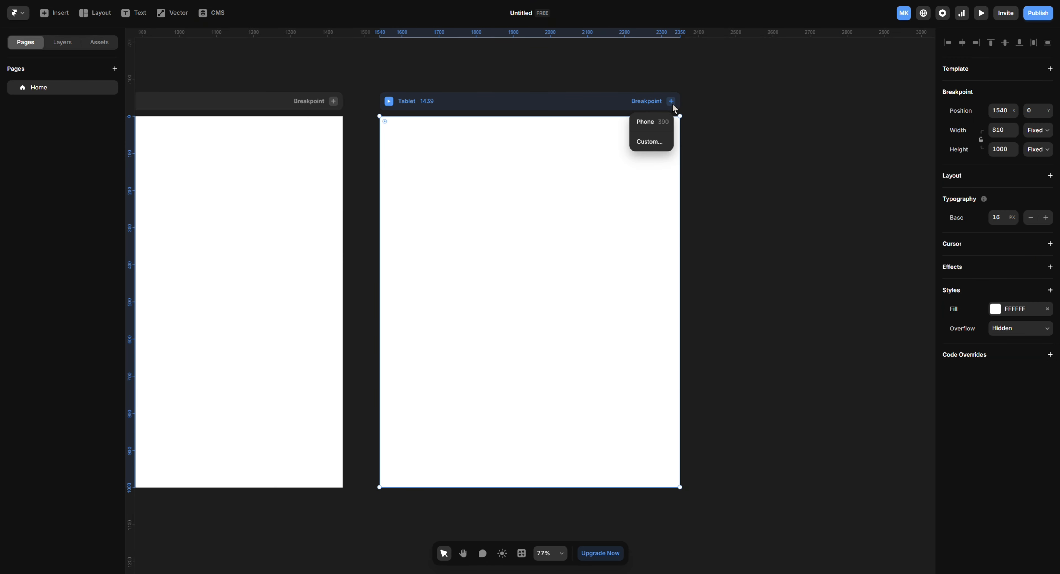
click(663, 122)
Draw a frame about 506 wide and 449 high on the Desktop breakpoint
scroll(419, 291, down, 2)
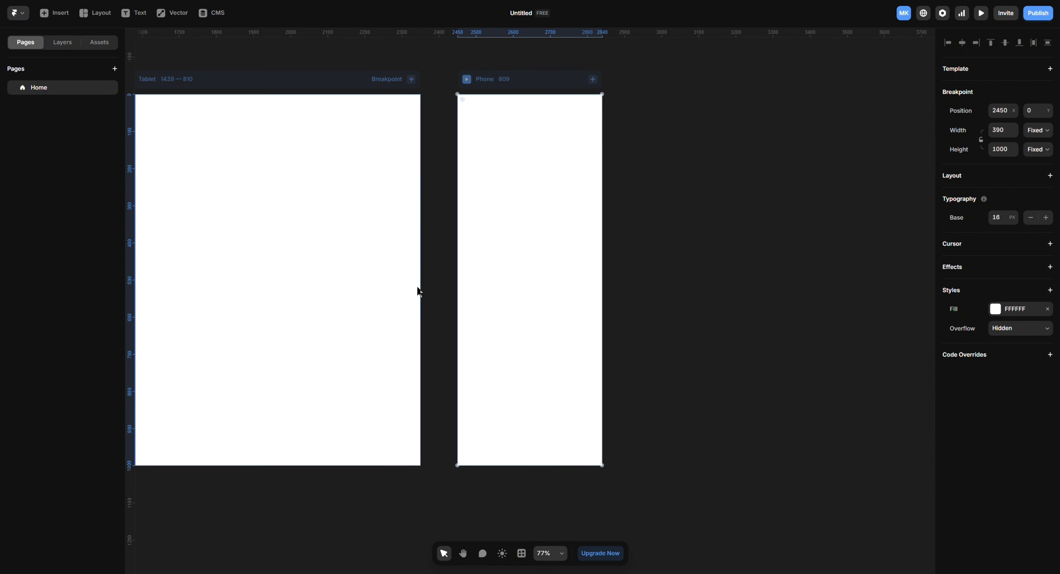
scroll(419, 292, down, 3)
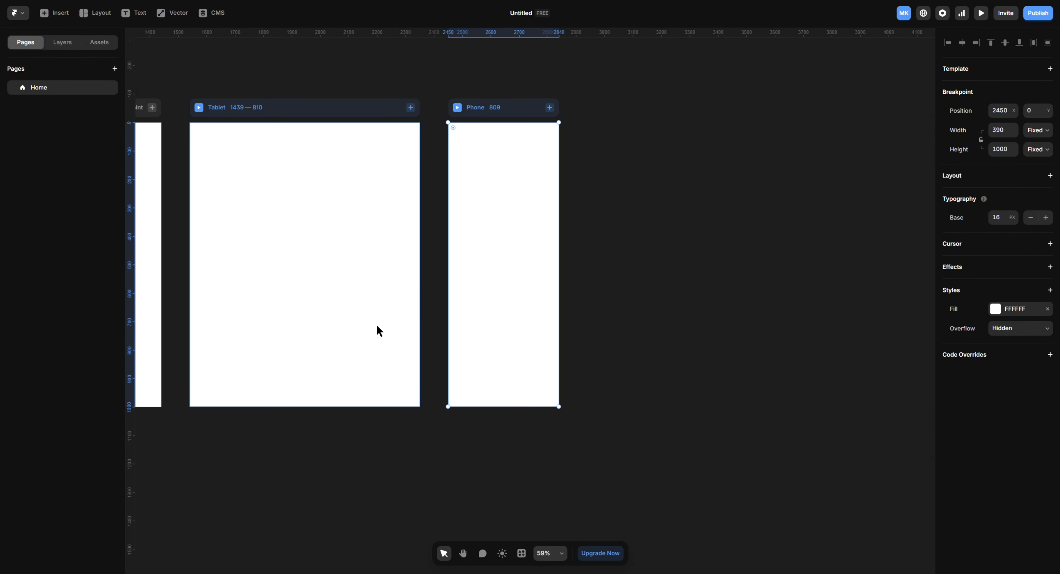
drag(281, 452, 654, 455)
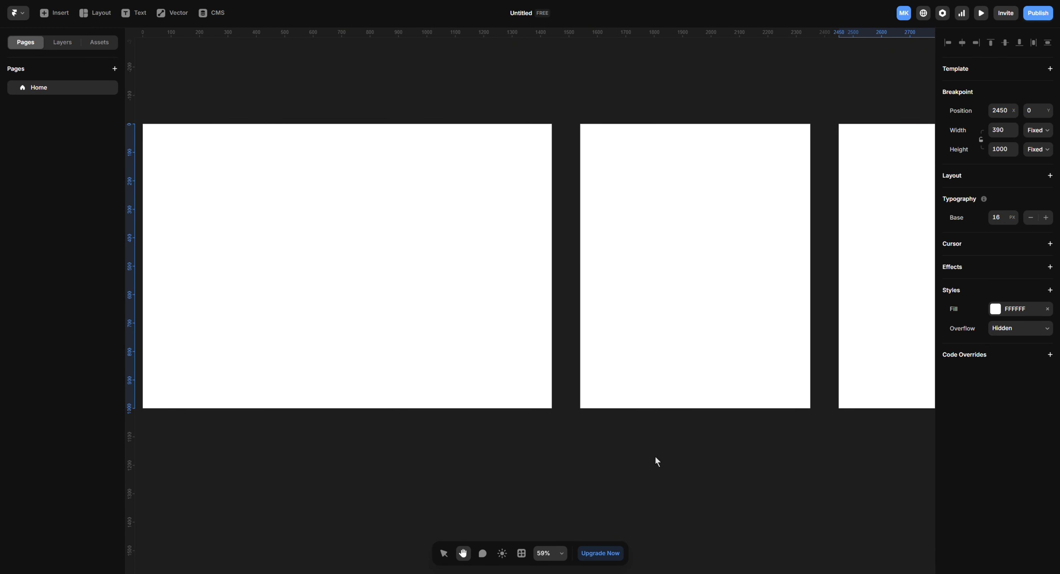
scroll(625, 452, down, 2)
scroll(537, 418, down, 2)
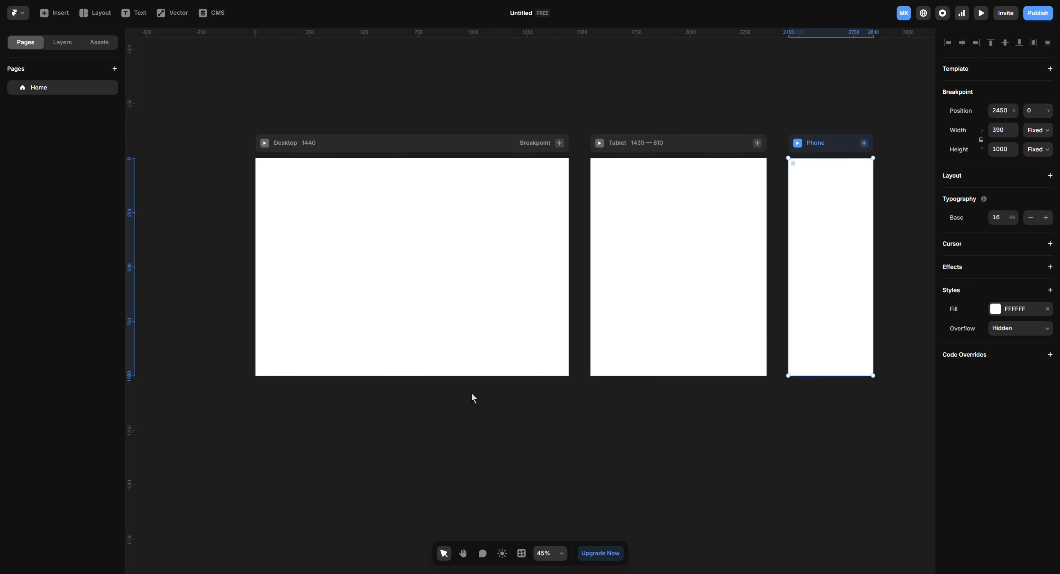
key(f)
drag(336, 218, 445, 317)
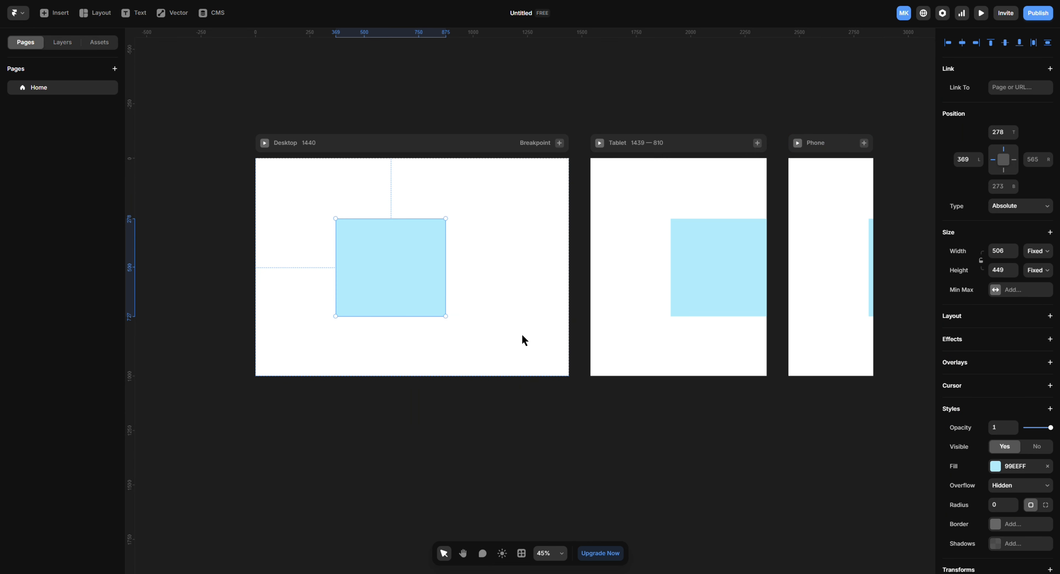
Pull the Phone breakpoint's clipped frame into view, shrink it to about 265 by 235, and place it inside the Phone page
drag(685, 427, 580, 362)
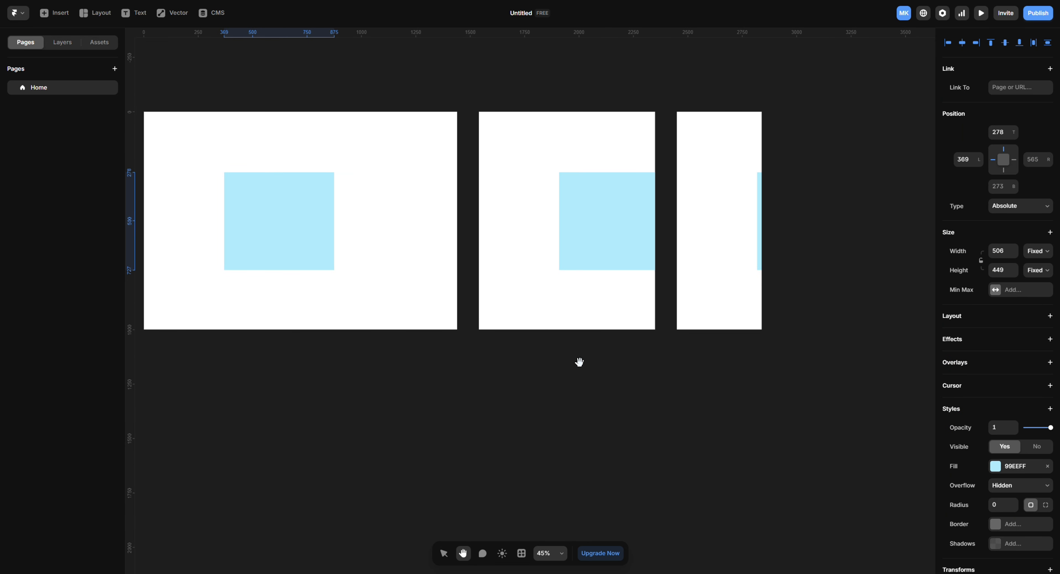
drag(753, 228, 684, 227)
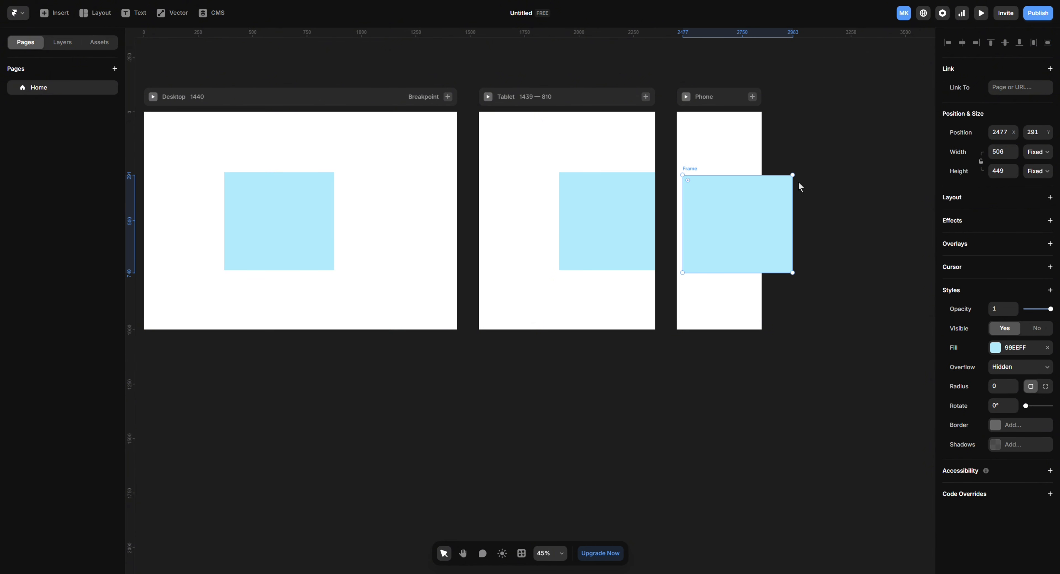
drag(792, 176, 728, 209)
drag(718, 242, 721, 198)
Inspect the hidden frame layer under Phone and shift the visible phone frame slightly up and to the right
click(63, 45)
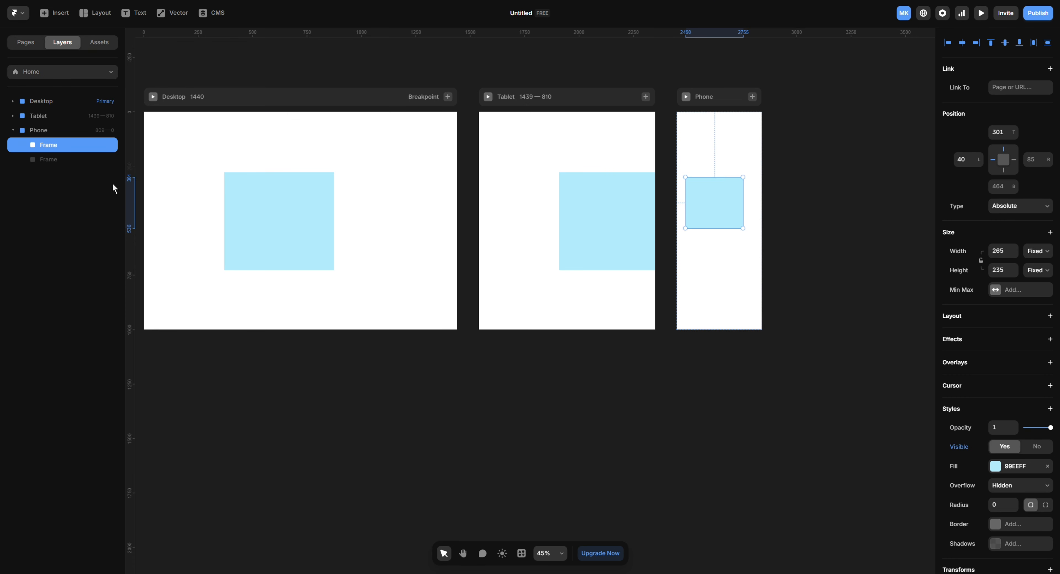
click(54, 163)
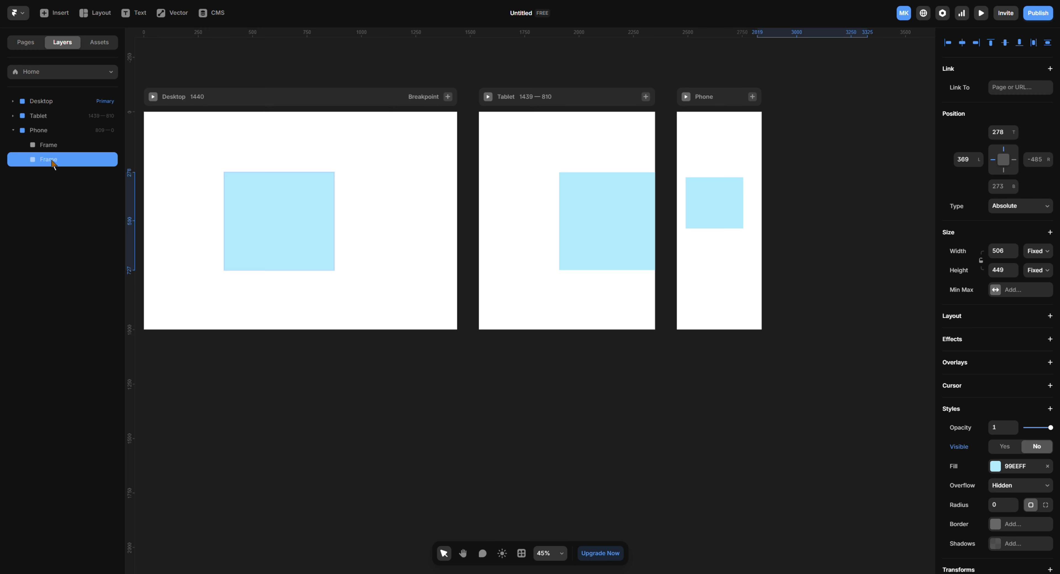
click(728, 183)
drag(722, 205, 736, 199)
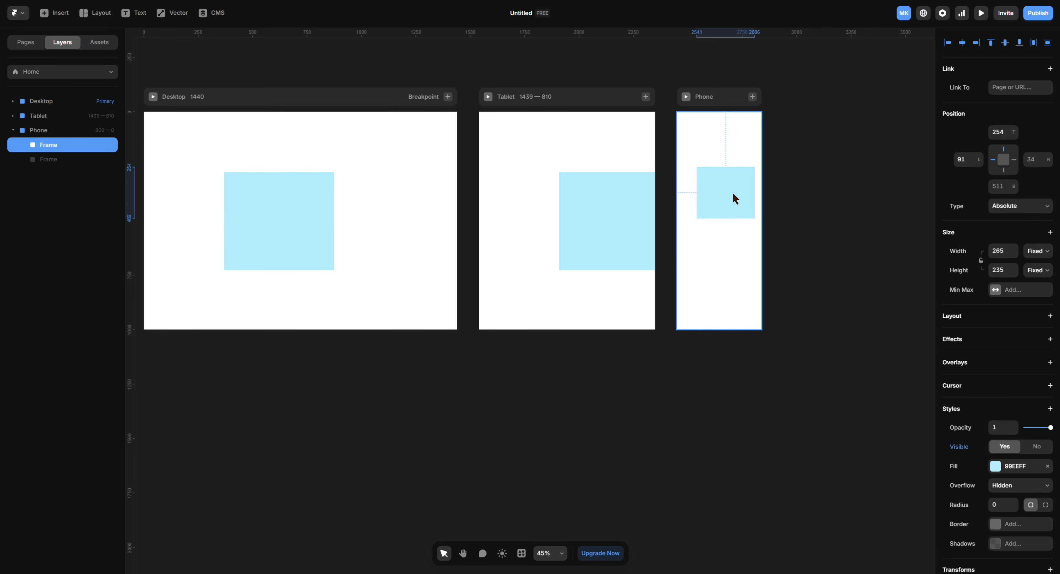
Move the Tablet breakpoint's frame fully inside the page and stretch its height to about 724
drag(602, 209, 558, 213)
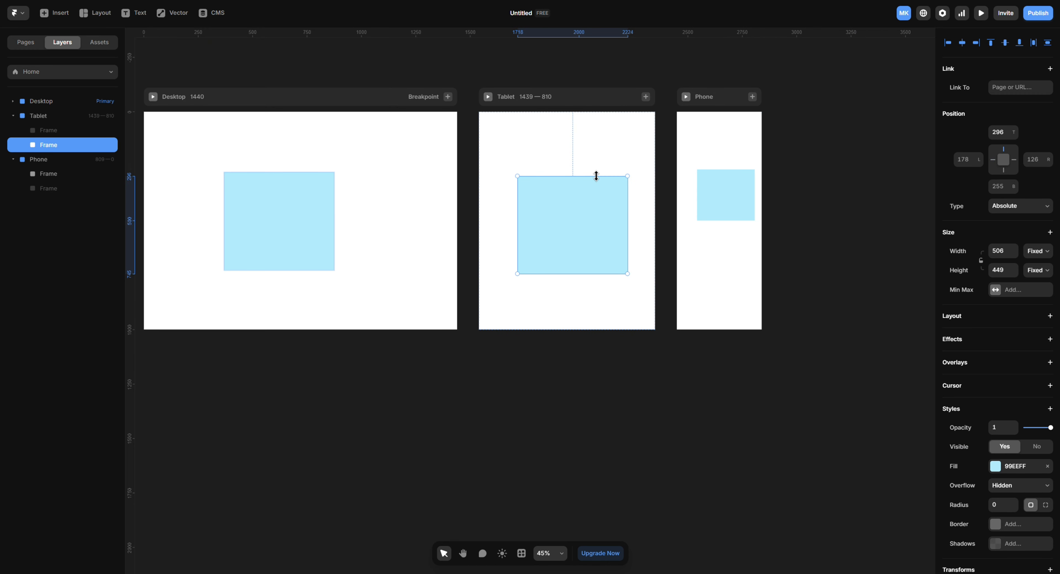
drag(597, 173, 599, 137)
mouse_move(585, 274)
mouse_down()
mouse_move(586, 311)
mouse_move(587, 295)
mouse_up()
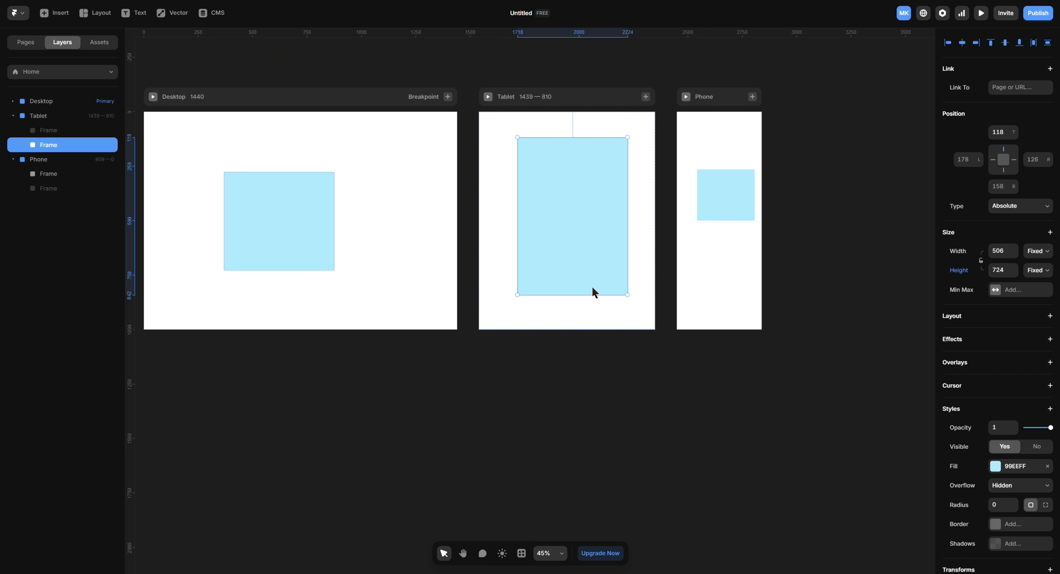
Preview the page, widen the preview from tablet to desktop size to check how the frame responds, and return to the canvas
click(981, 17)
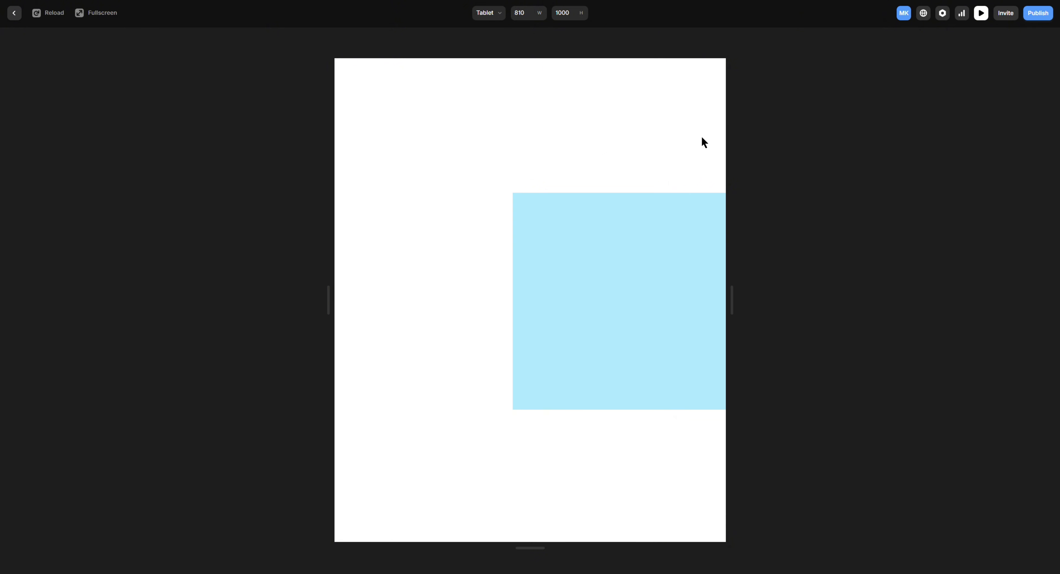
drag(732, 298, 1057, 377)
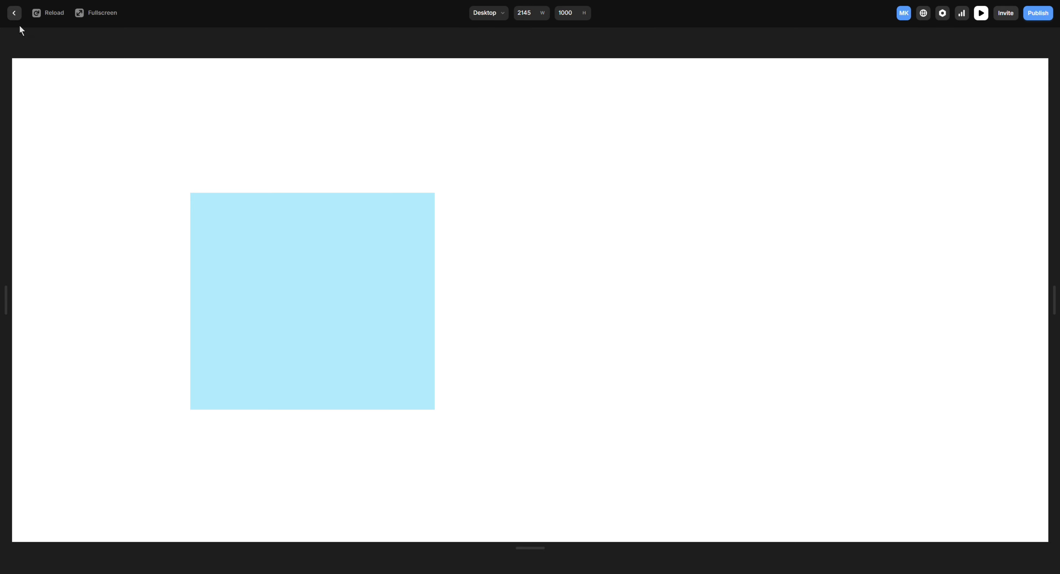
click(14, 13)
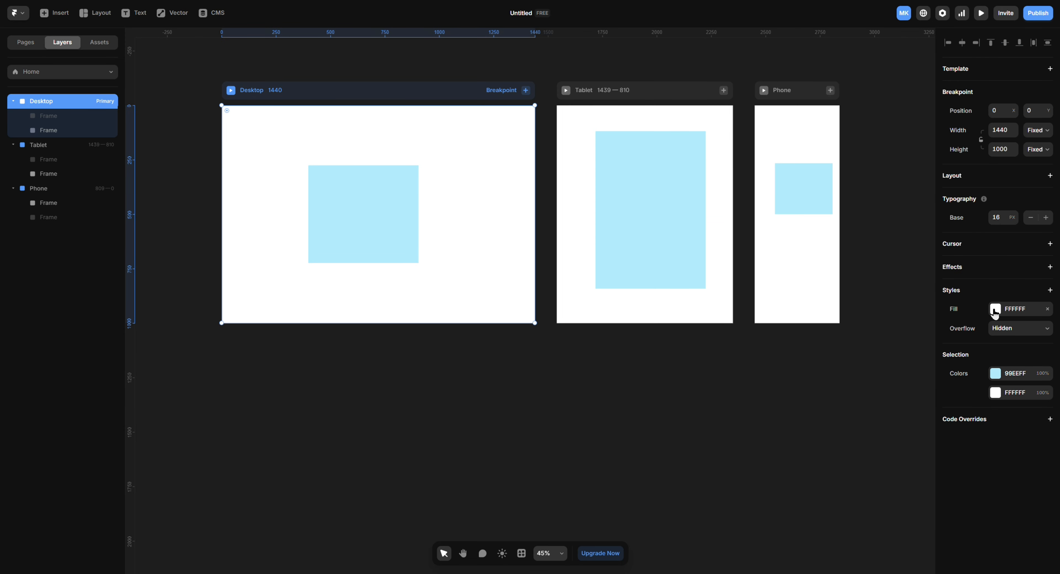
Change the Desktop breakpoint's fill colour to black (000000)
click(995, 309)
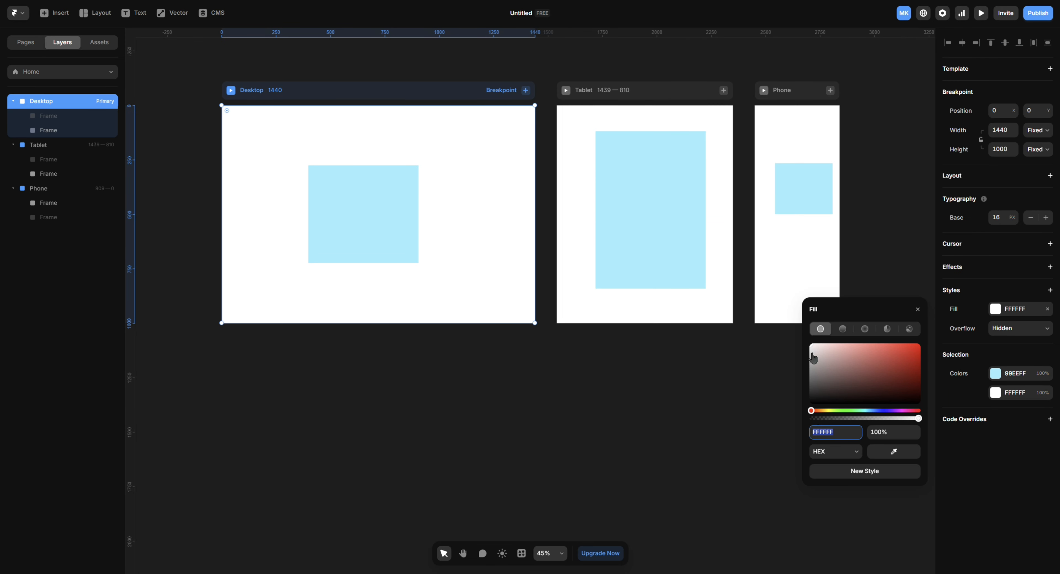
drag(814, 350, 800, 423)
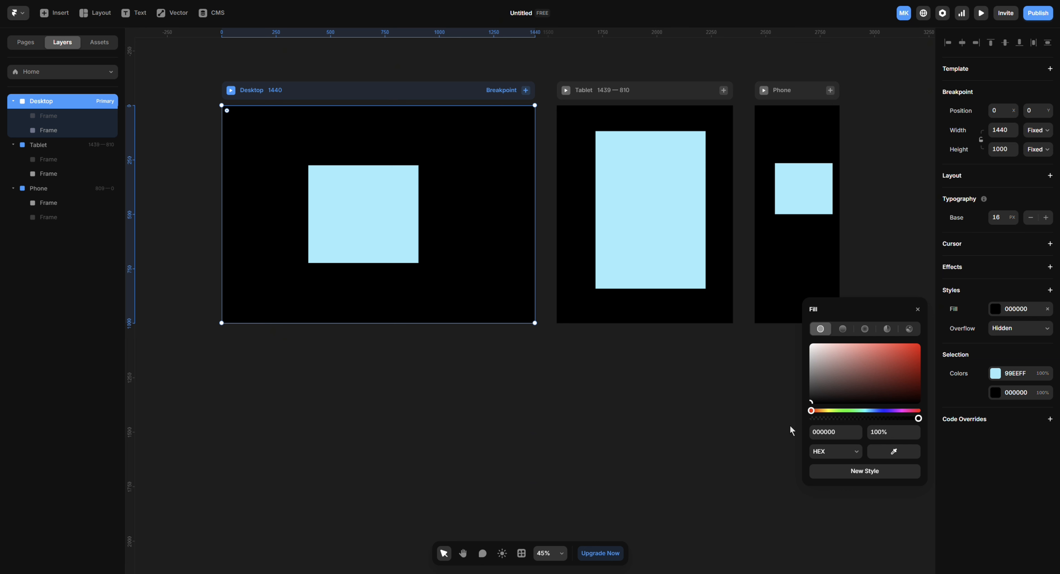
click(918, 309)
scroll(600, 351, up, 2)
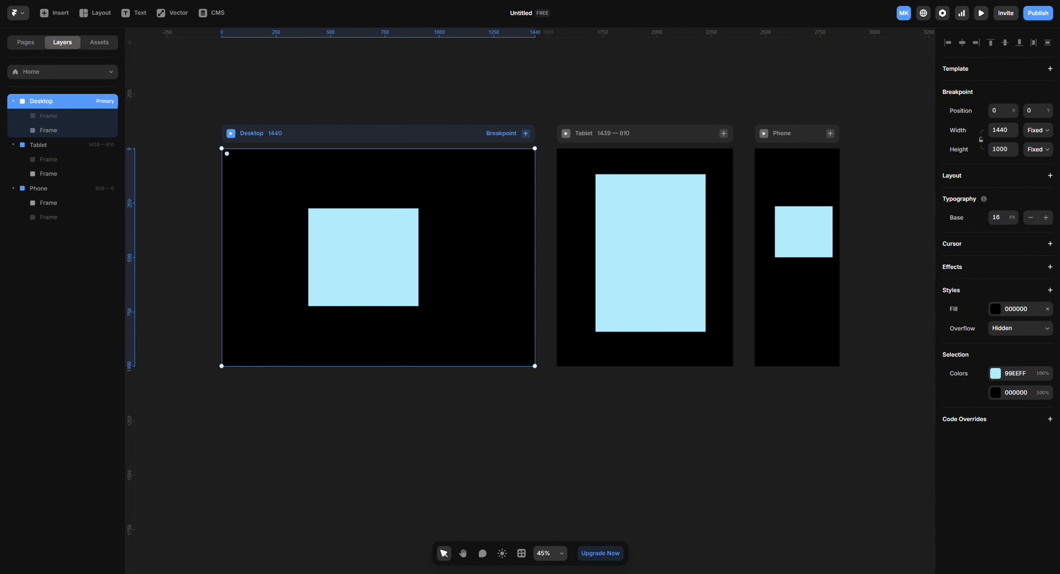
Move the desktop frame to about 389 from the left and 219 from the top, and review its position types, keeping Absolute
click(361, 259)
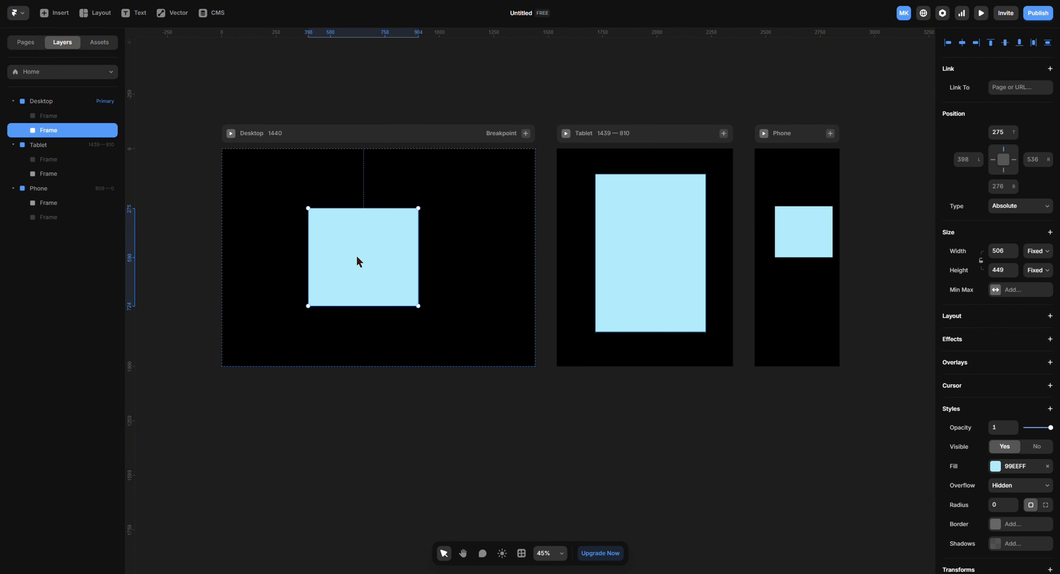
mouse_move(358, 258)
mouse_down()
mouse_move(371, 239)
mouse_move(331, 285)
mouse_move(329, 237)
mouse_move(410, 234)
mouse_move(367, 284)
mouse_move(366, 234)
mouse_move(355, 244)
mouse_up()
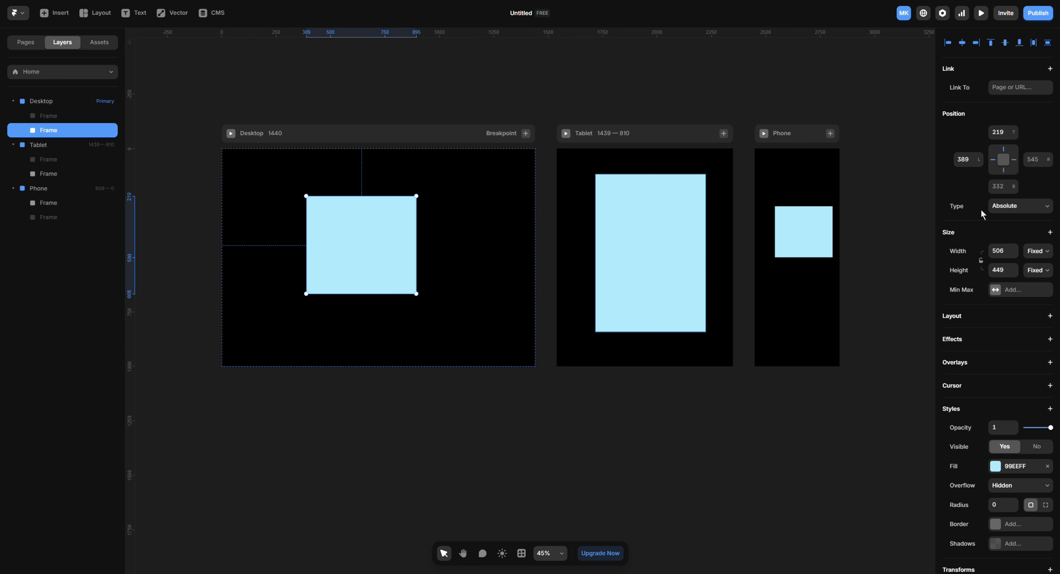
click(1025, 214)
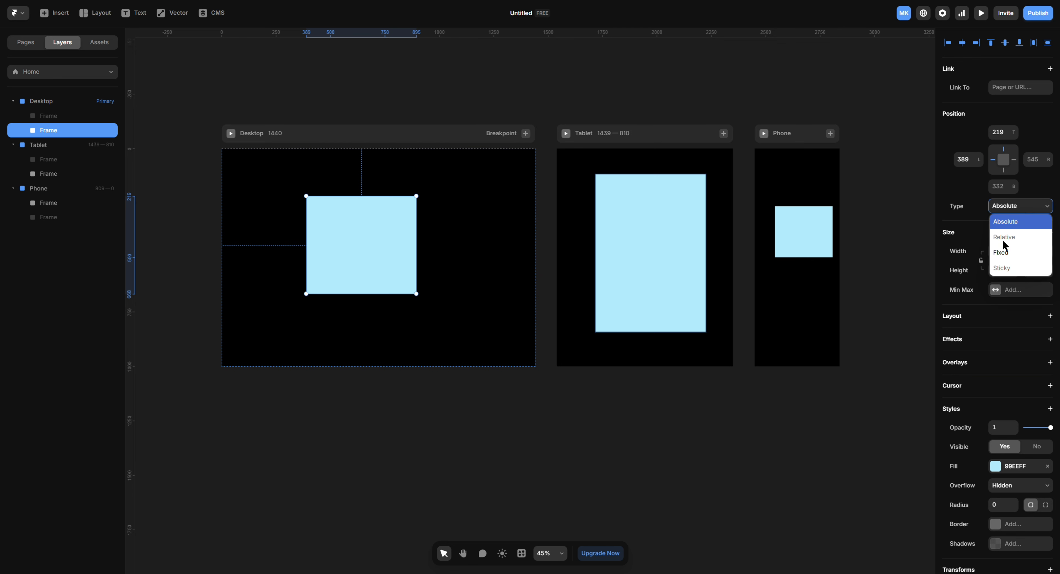
click(980, 221)
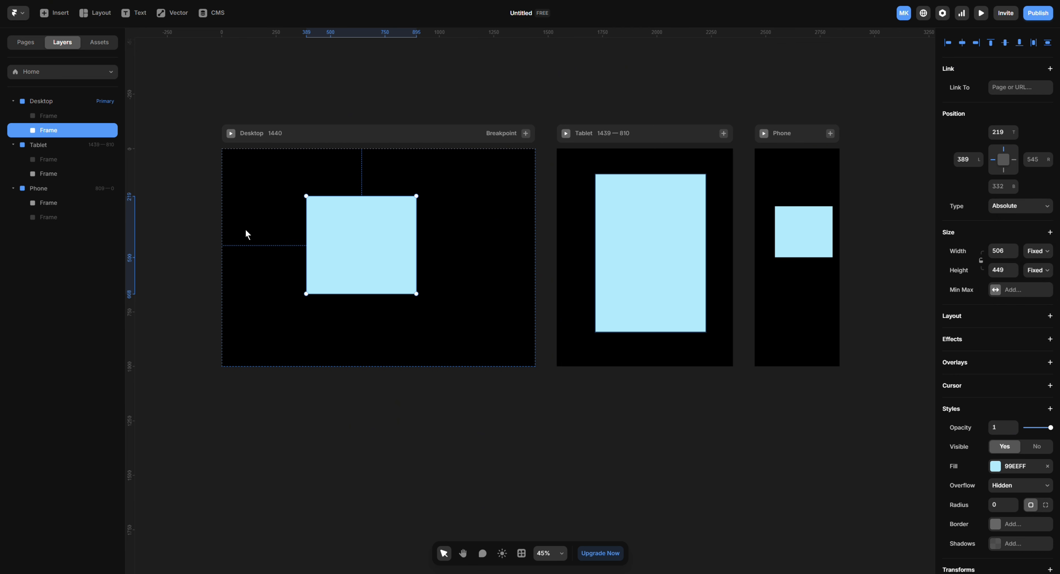
Add a stack layout to the Desktop breakpoint
click(294, 136)
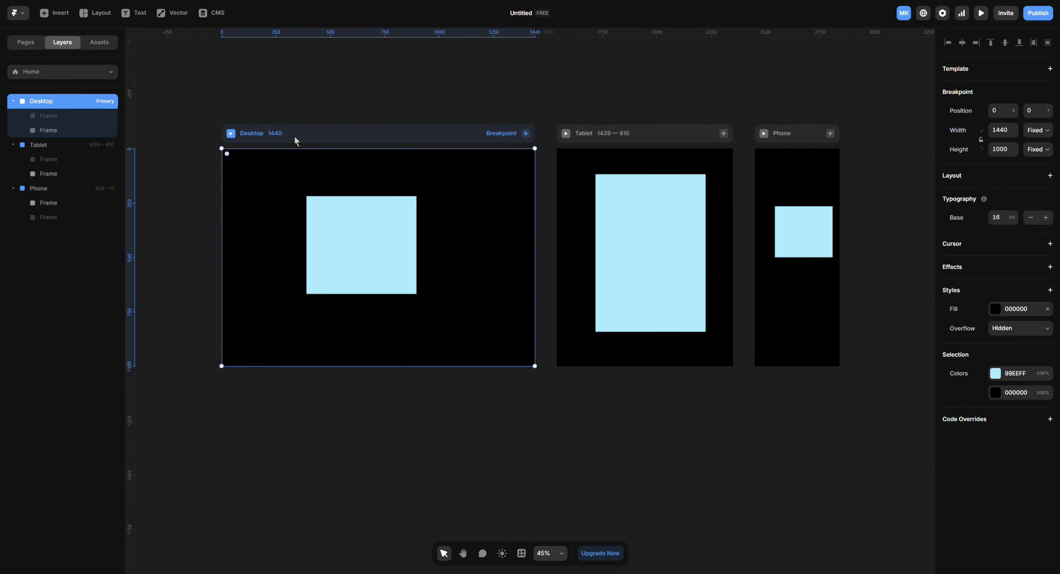
click(1050, 177)
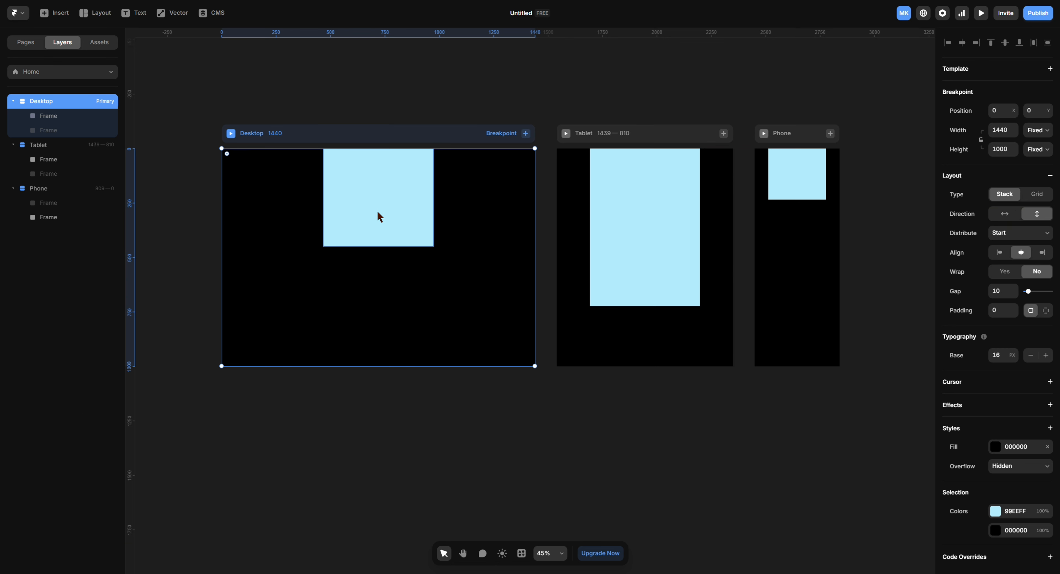
Try to reposition the desktop frame freely inside the stack and check its position type
drag(378, 207, 369, 244)
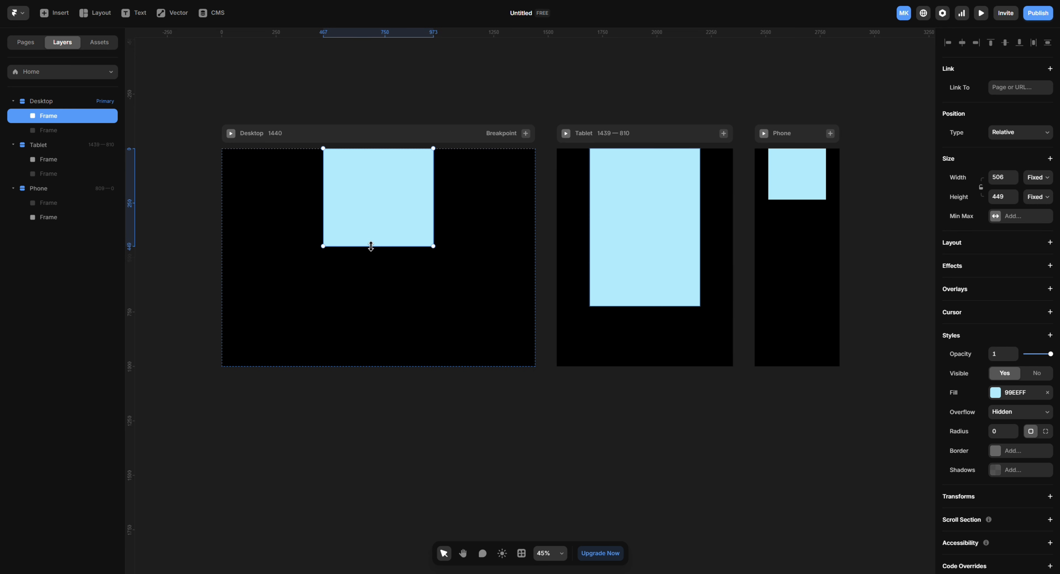
click(1005, 136)
click(1006, 137)
drag(362, 217, 364, 246)
key(Escape)
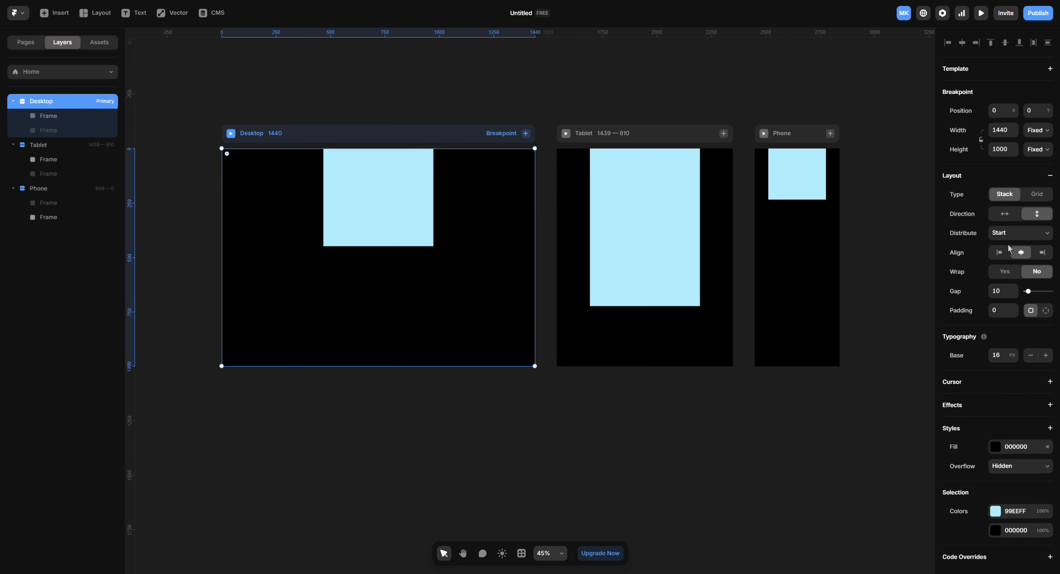
Try start and centre alignment on the Desktop stack, and switch its direction to horizontal with start alignment
click(1000, 259)
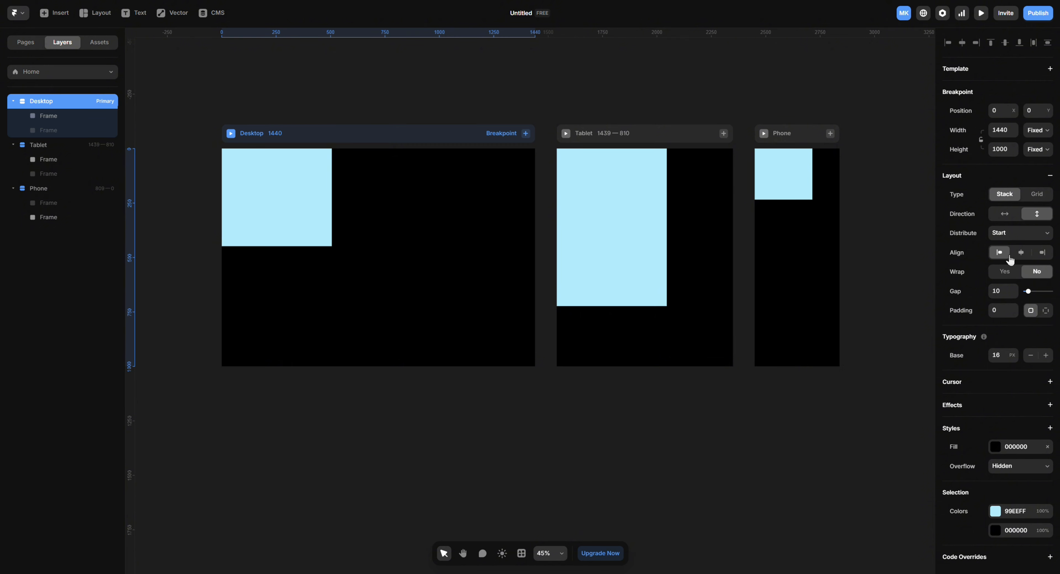
click(1023, 254)
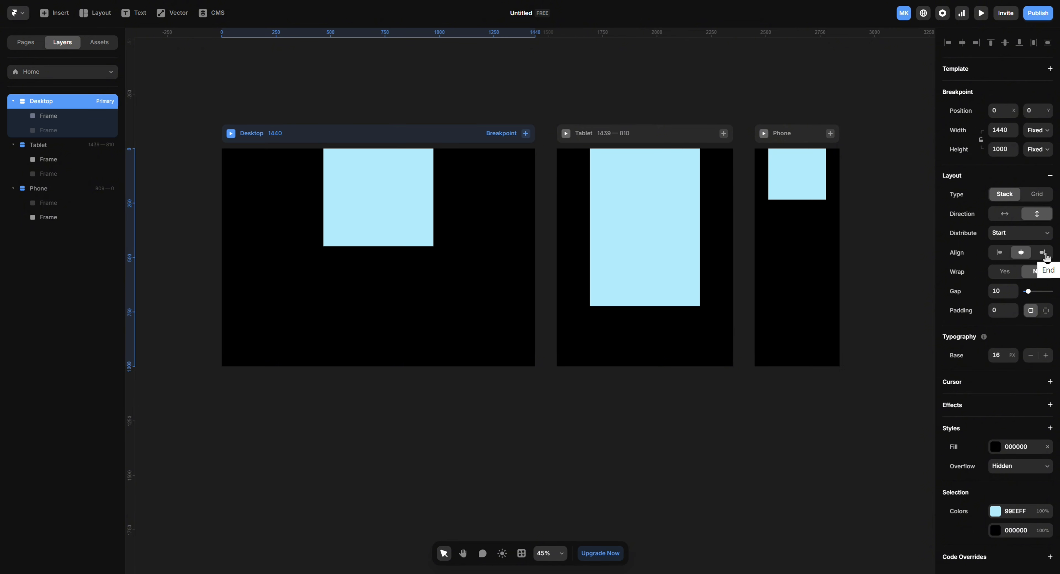
click(1005, 213)
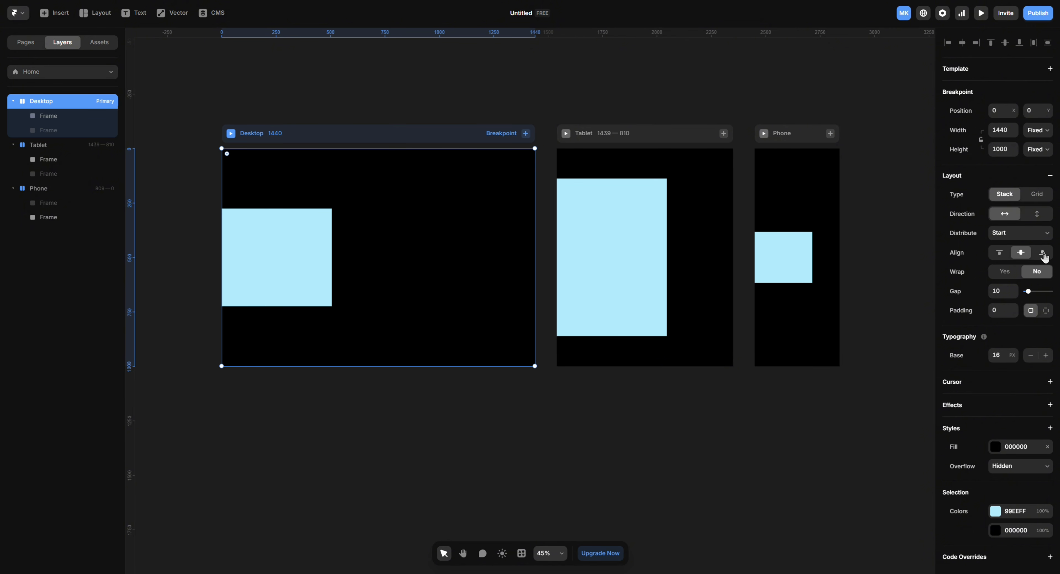
click(999, 252)
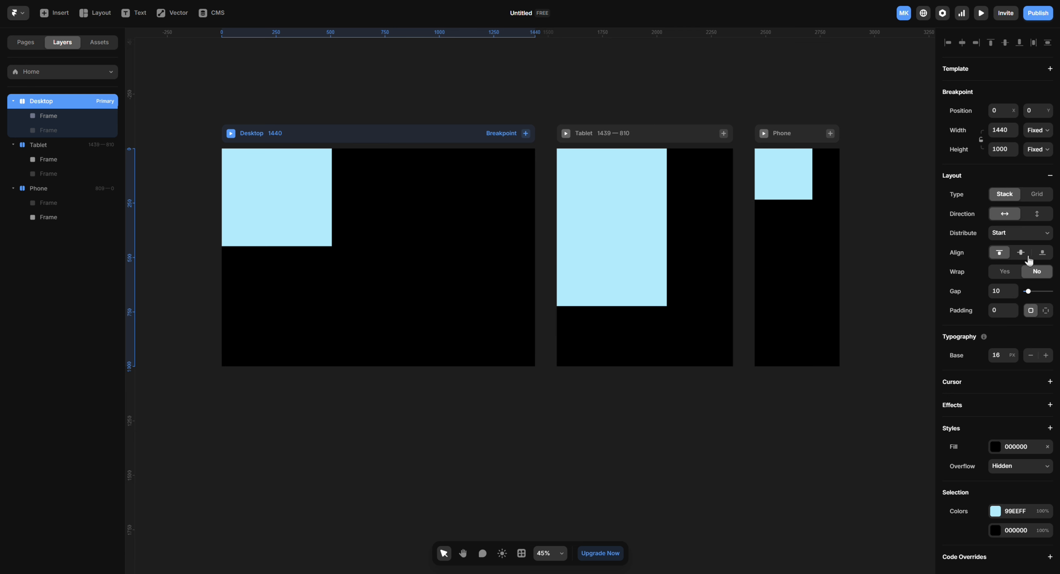
Try centre and end alignment on the horizontal Desktop stack, and switch its direction to vertical with centre alignment
click(1022, 253)
click(1042, 259)
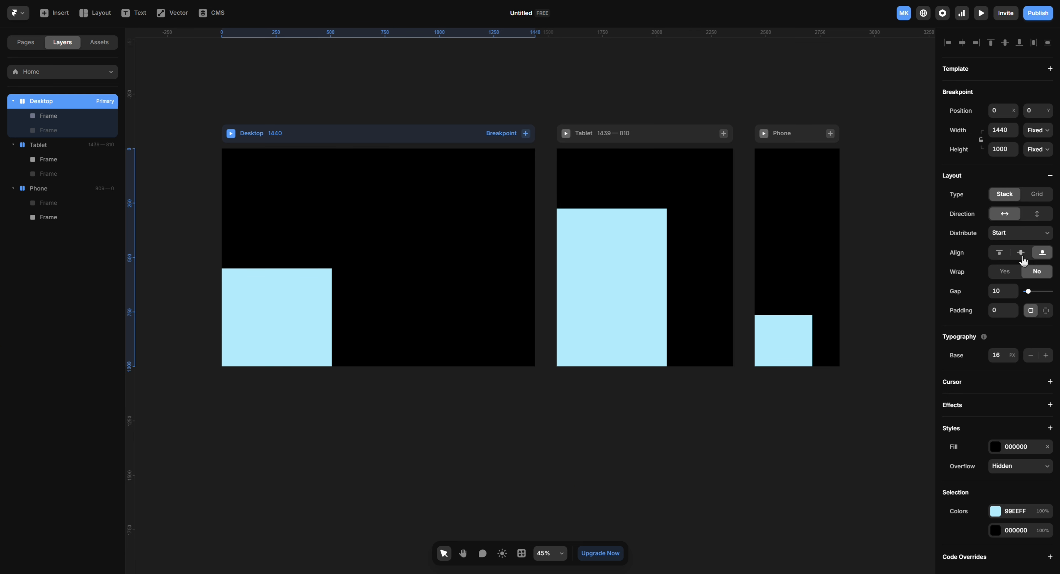
click(1037, 214)
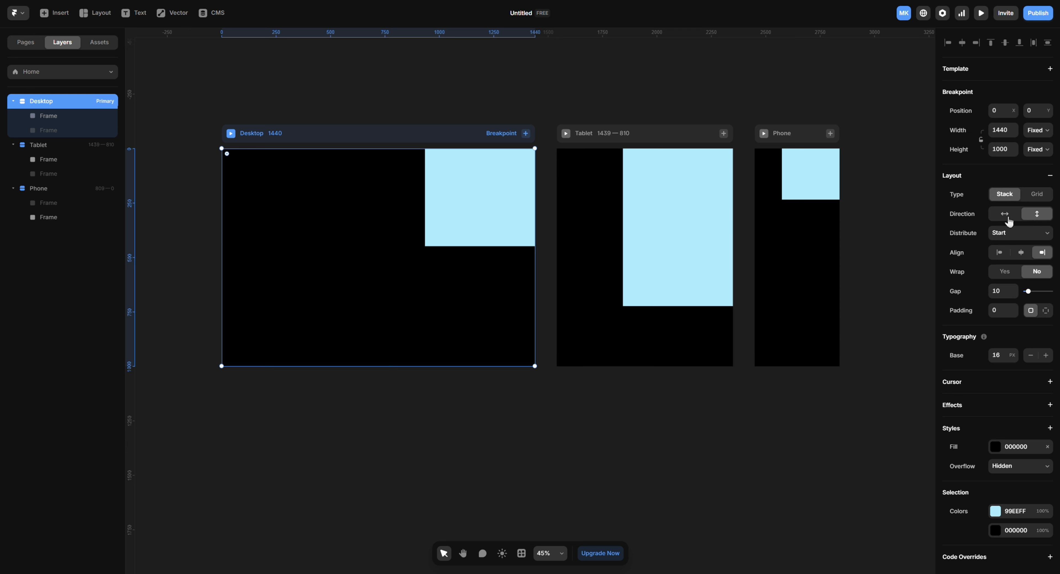
click(1022, 253)
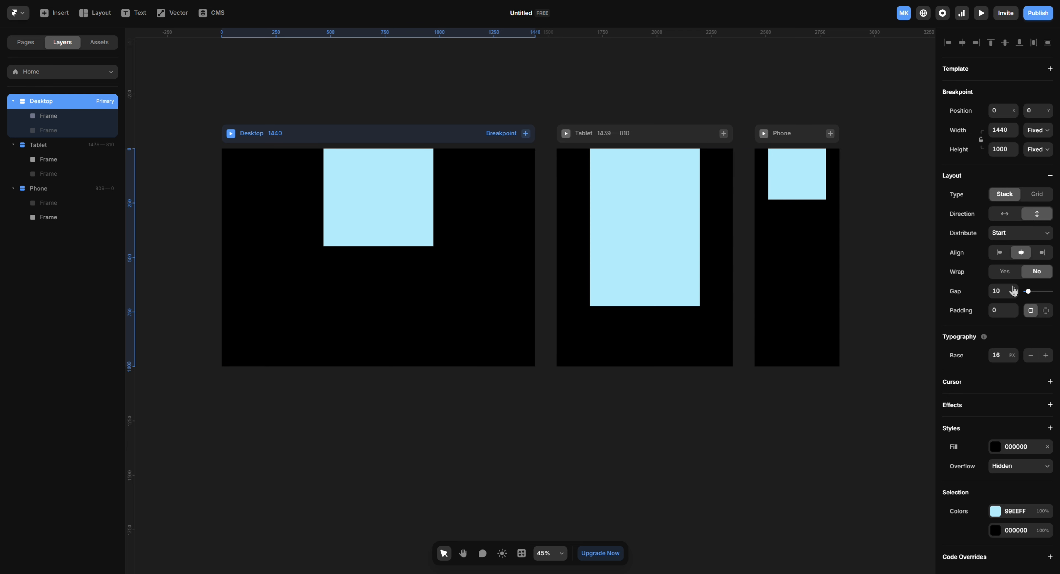
Enable wrapping on the Desktop stack and try start alignment, returning to centre and checking the frame inside
click(1005, 274)
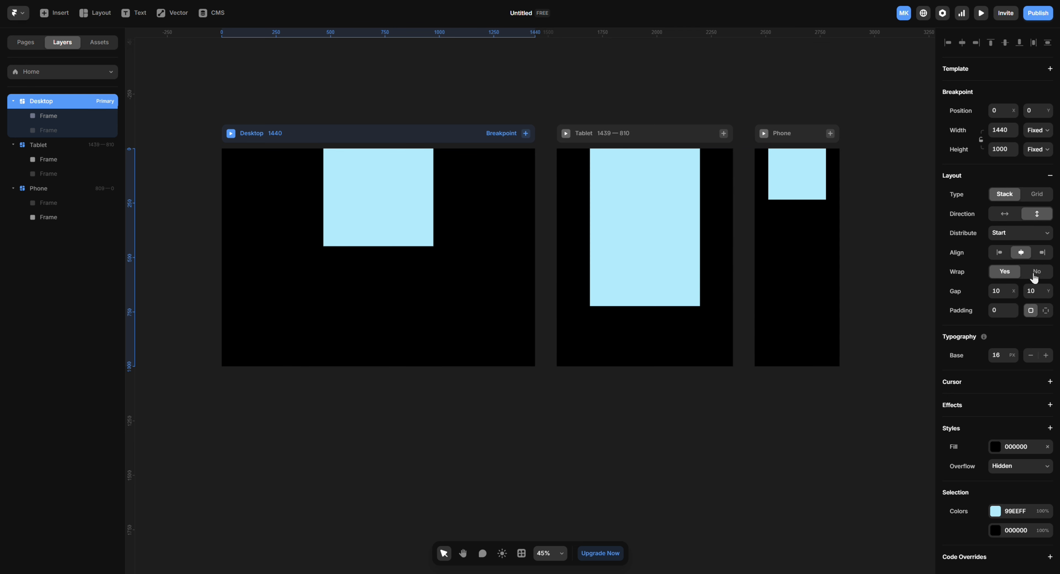
click(1000, 254)
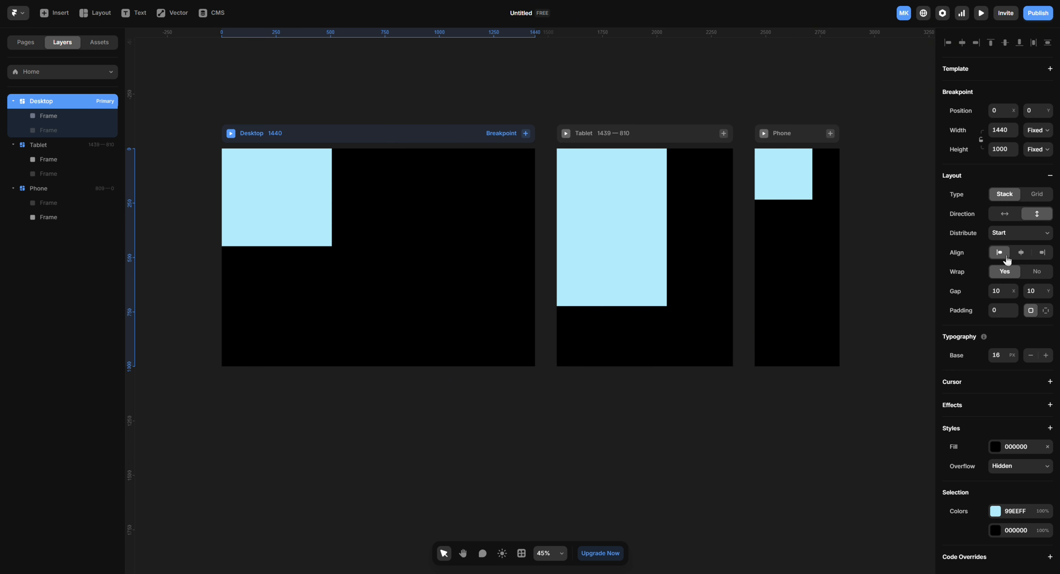
click(1018, 256)
click(401, 226)
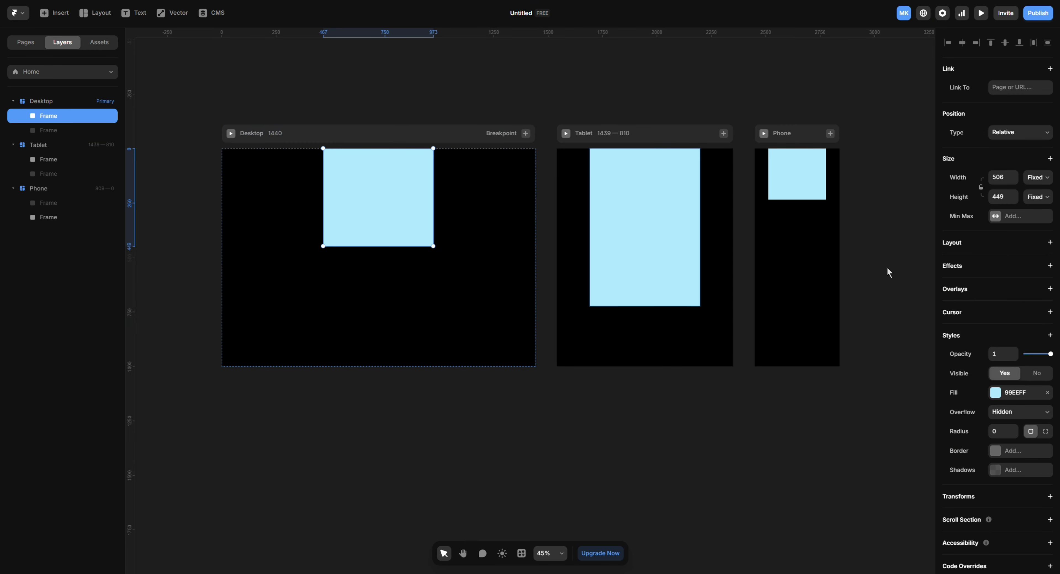
click(451, 140)
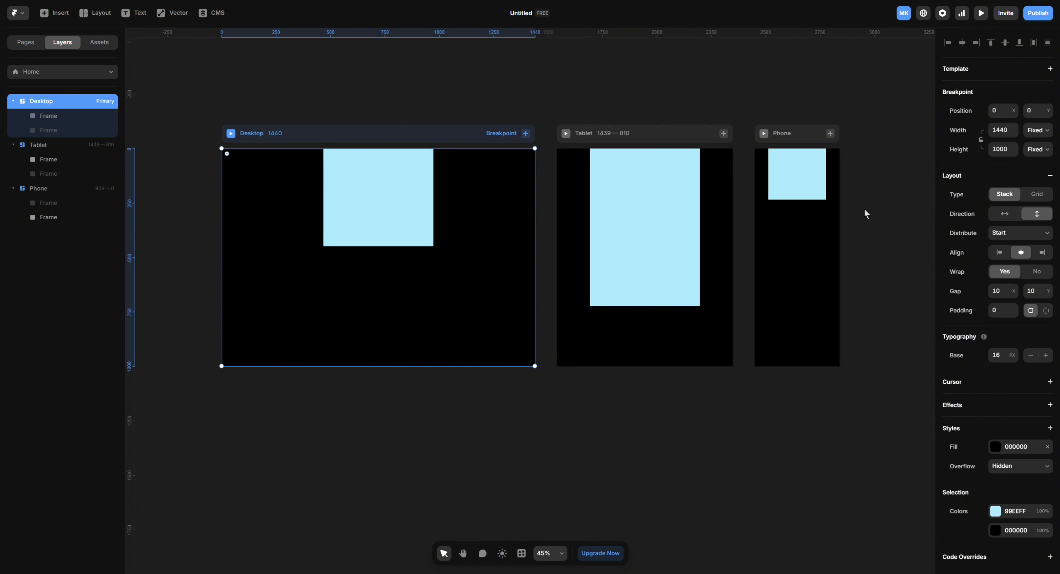
Try Center distribution on the Desktop stack together with start, end and centre alignment
click(1029, 235)
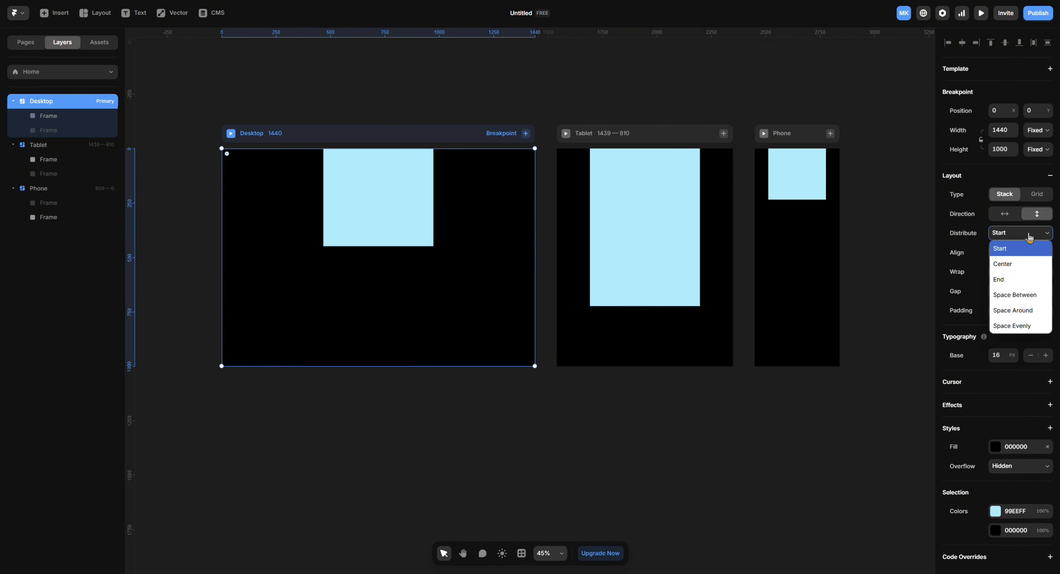
click(1022, 268)
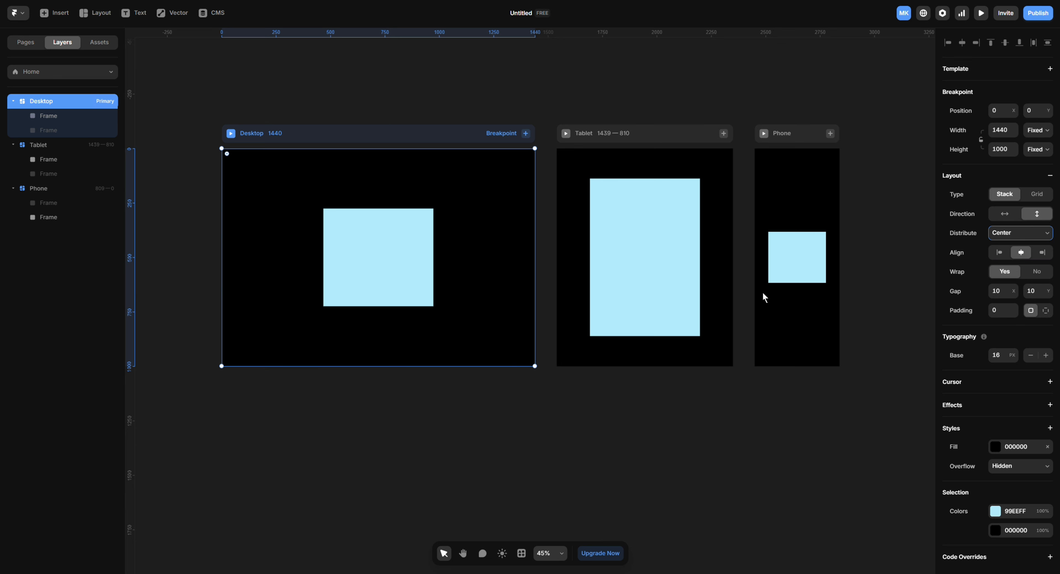
click(1001, 257)
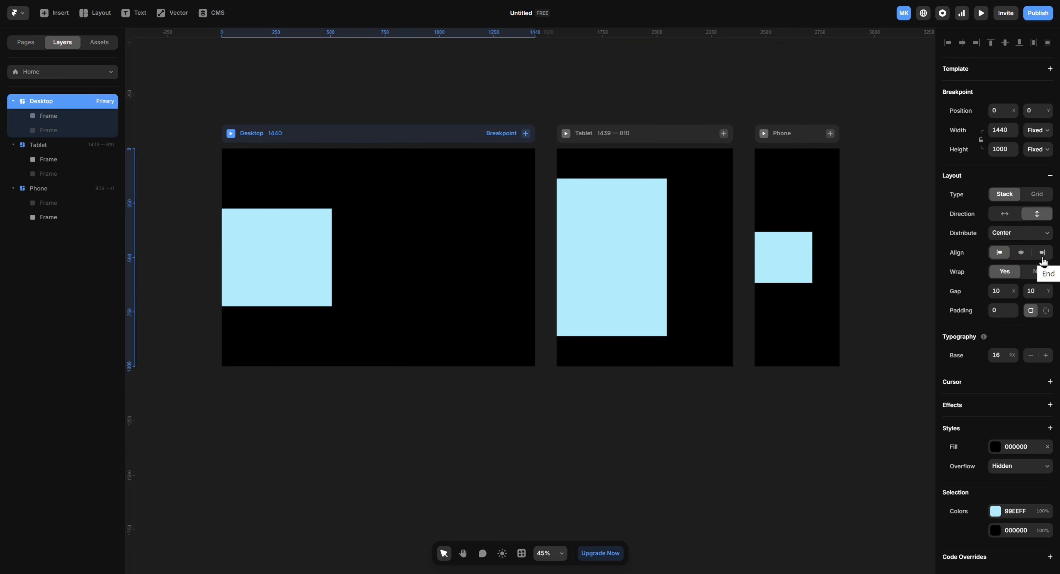
click(1043, 261)
click(1022, 255)
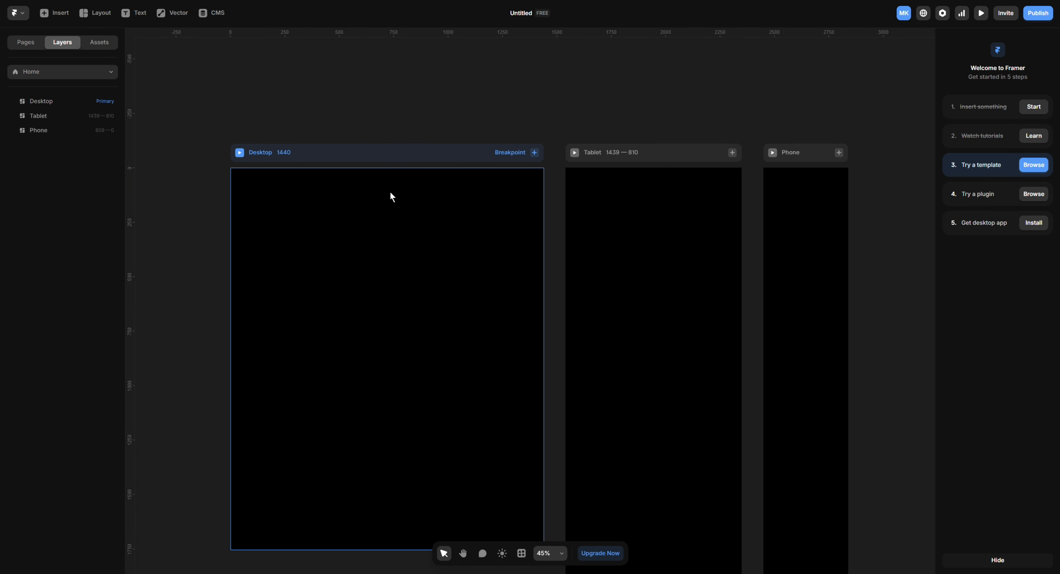
Set the emptied Desktop breakpoint's stack to Start distribution, centre alignment and a gap of 0 in both directions
scroll(390, 190, up, 3)
scroll(394, 194, down, 1)
drag(377, 122, 395, 95)
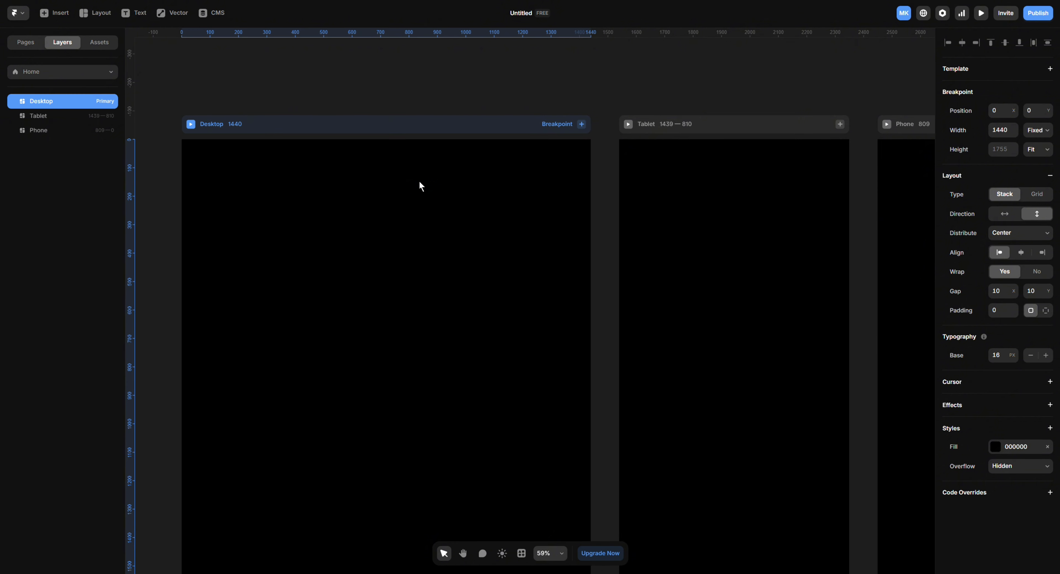
scroll(420, 185, down, 2)
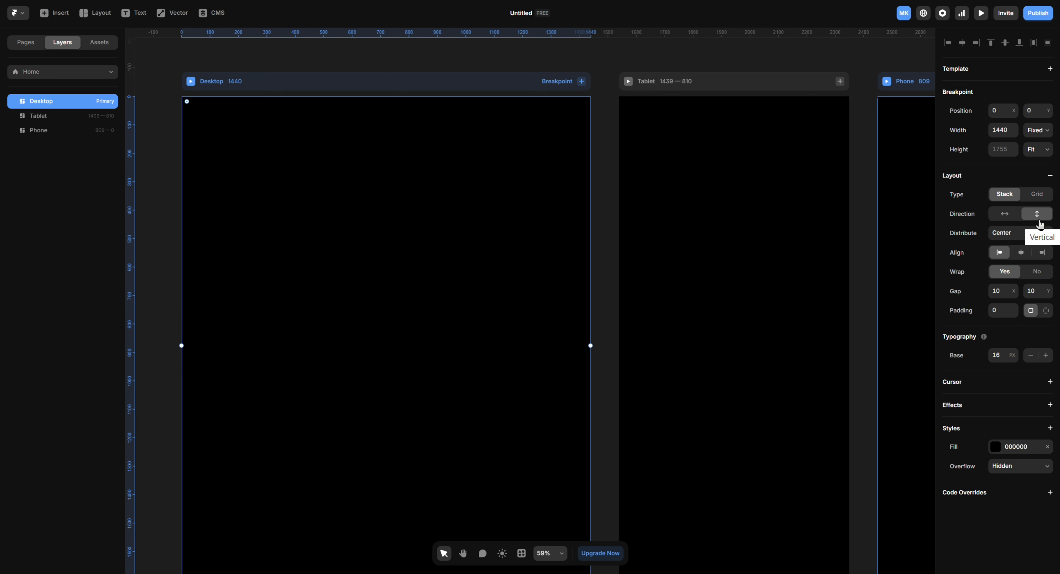
click(1033, 237)
click(1023, 246)
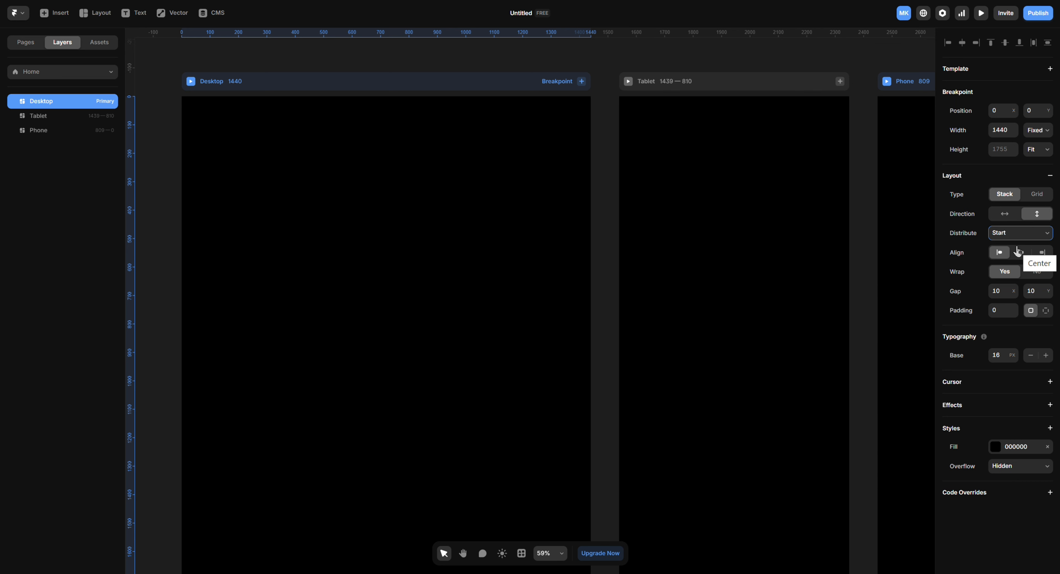
click(1022, 254)
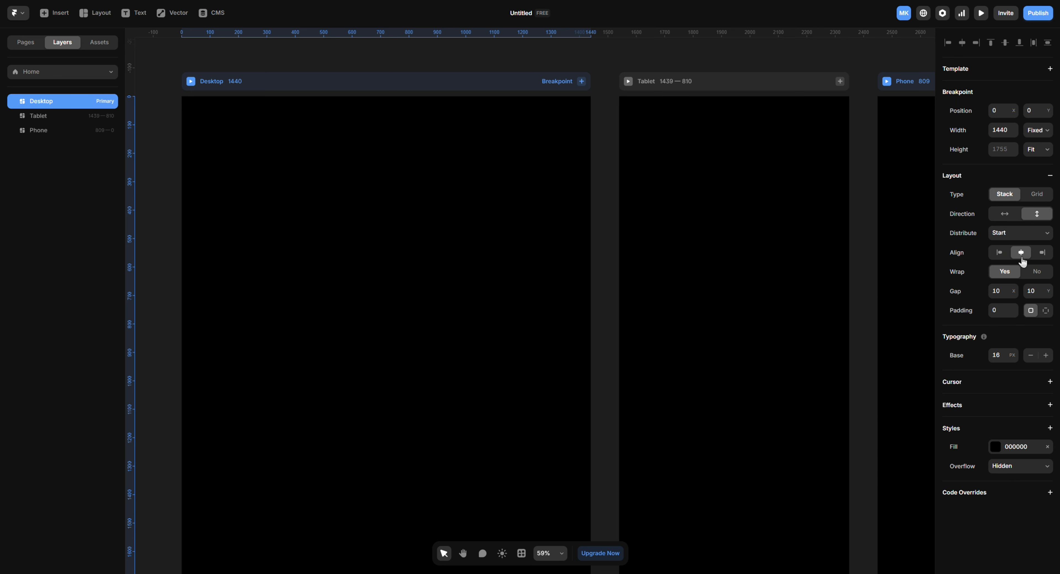
click(1008, 291)
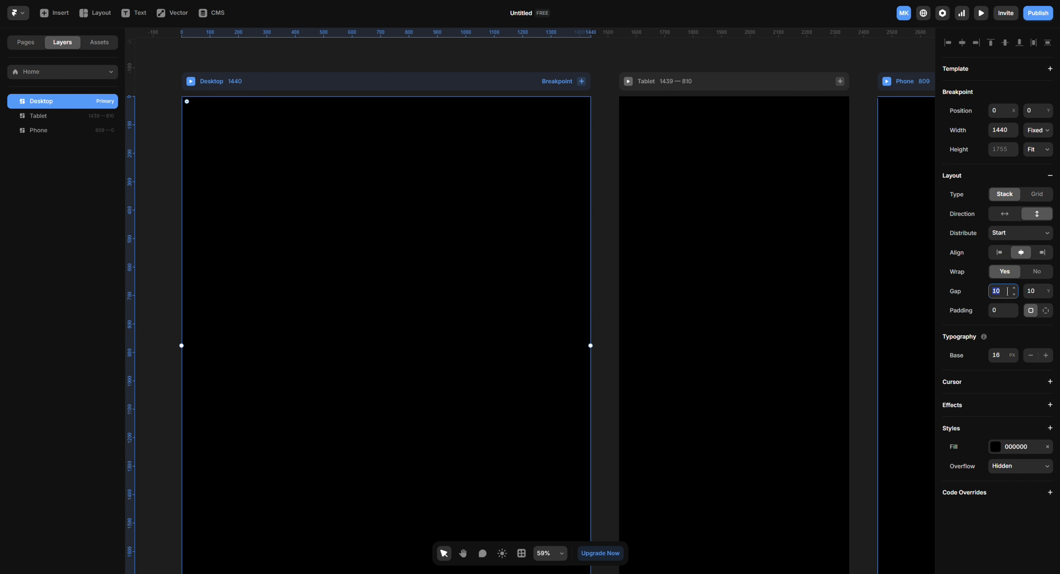
text(0)
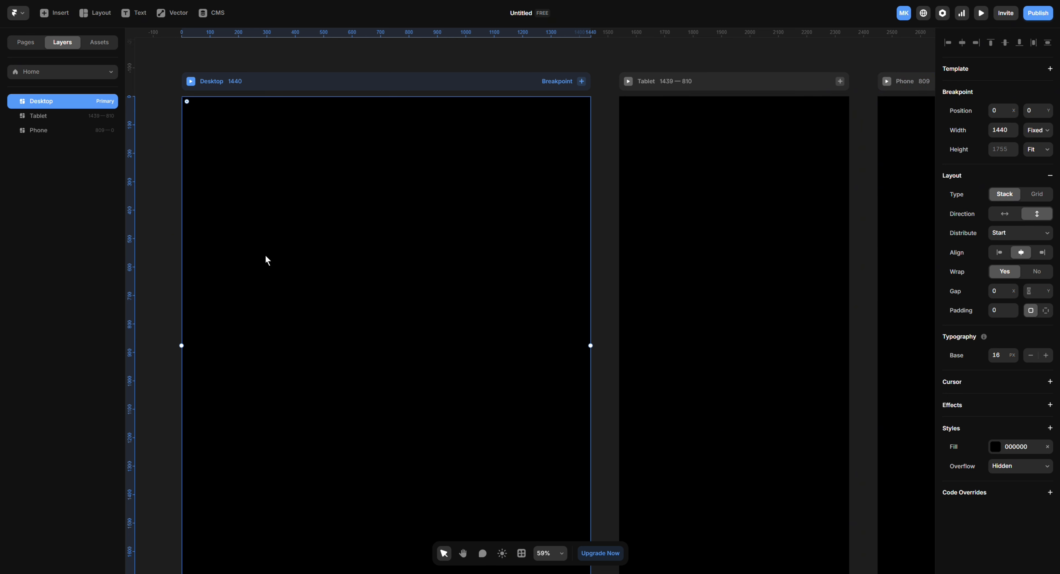
Draw a frame about 1131 by 662 inside the Desktop breakpoint and rename it Main
text(f)
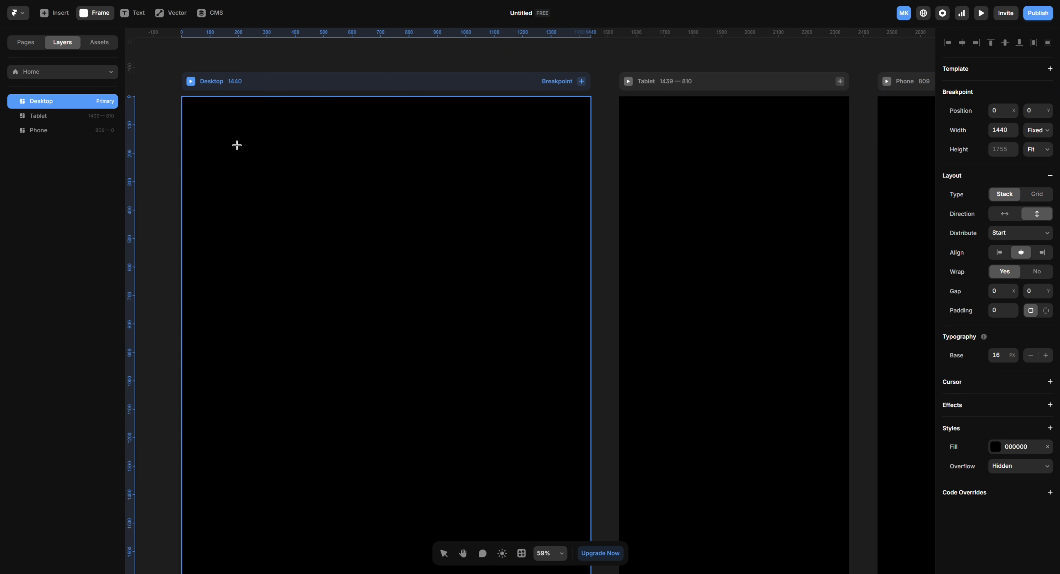
drag(232, 133, 554, 326)
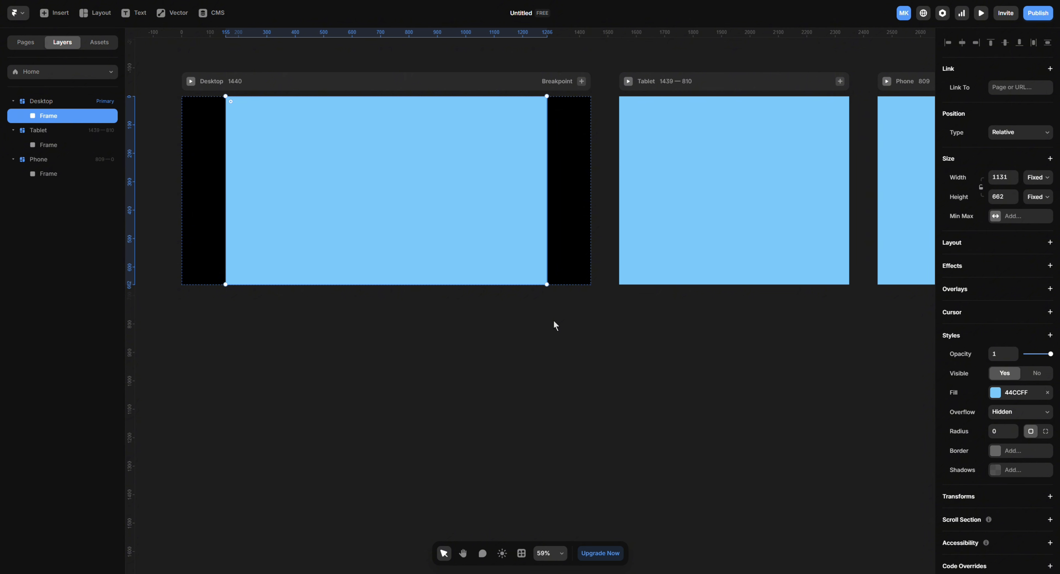
double_click(51, 116)
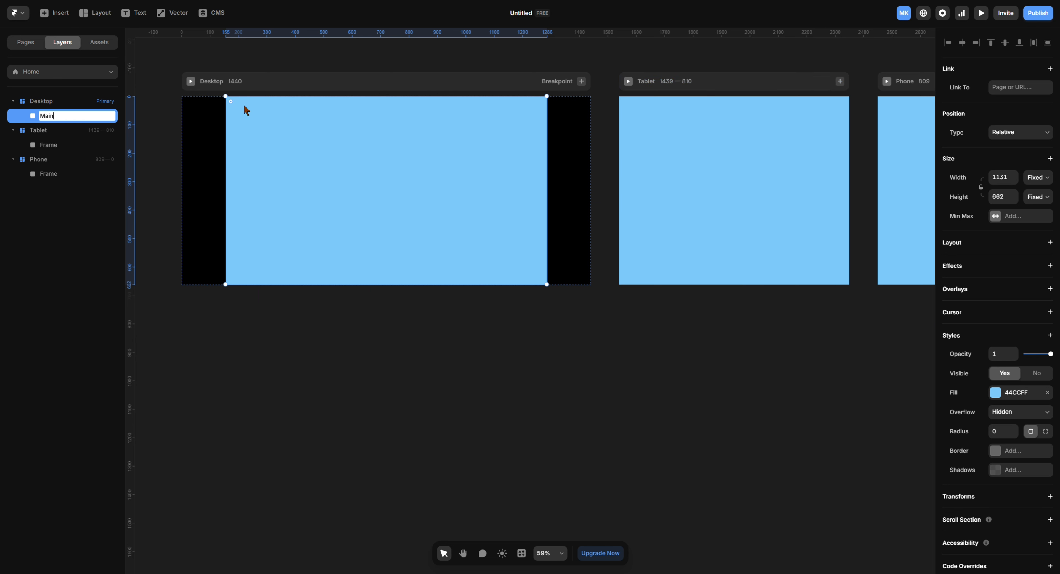
Add an accessibility tag to the Main frame and set it to main
scroll(993, 467, down, 1)
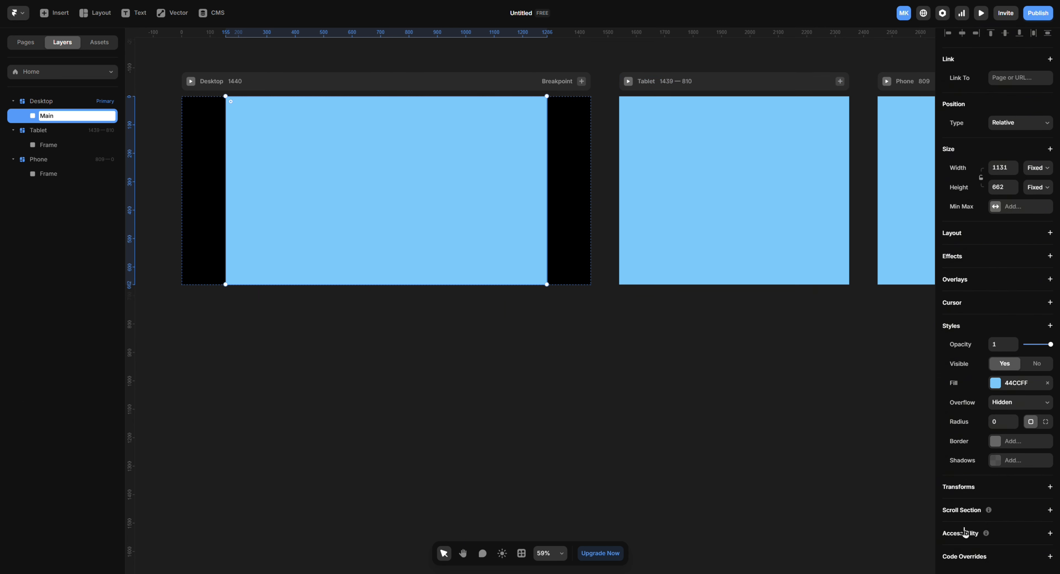
click(961, 540)
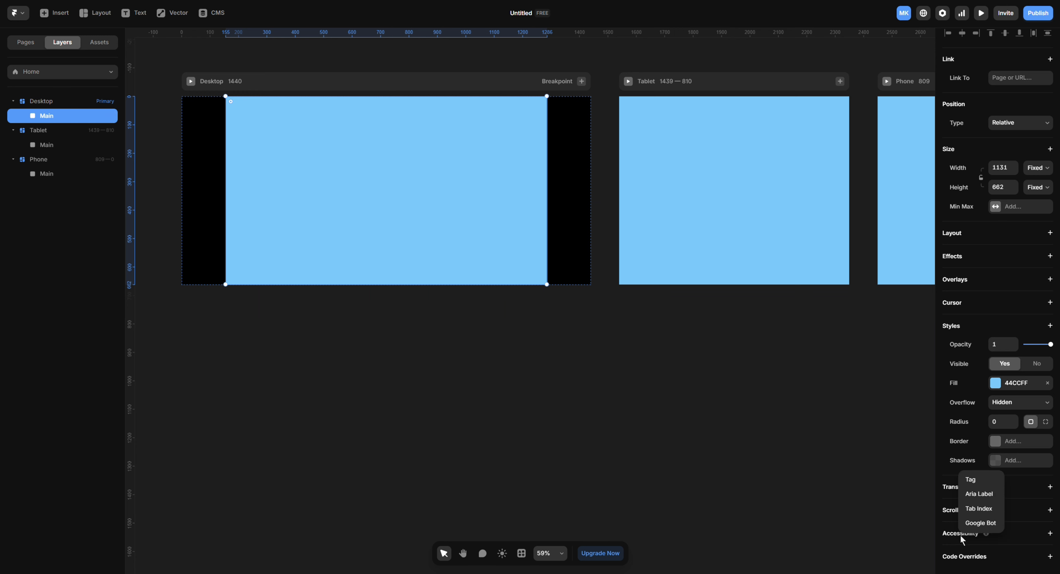
click(982, 480)
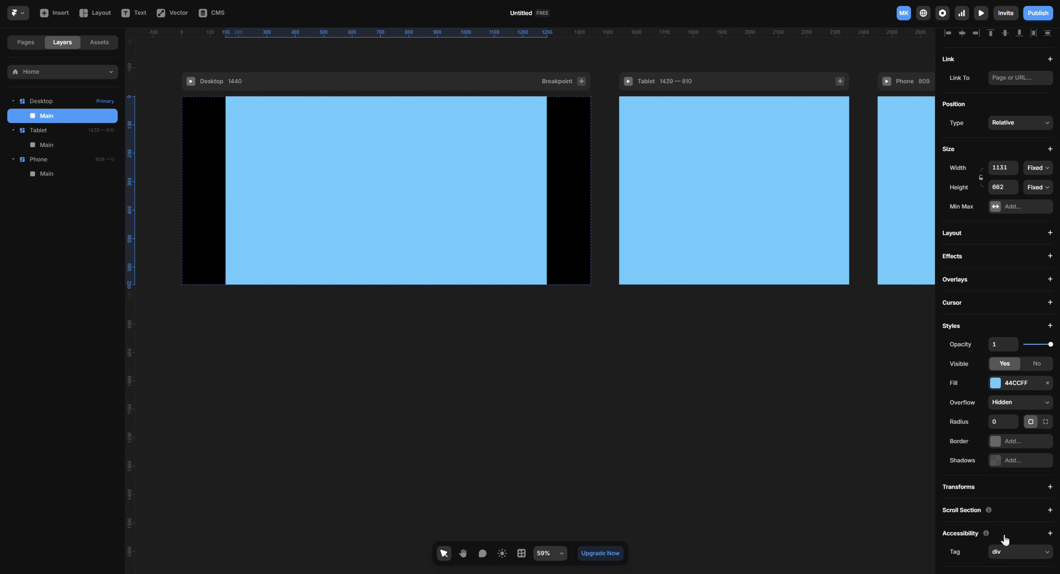
click(1011, 552)
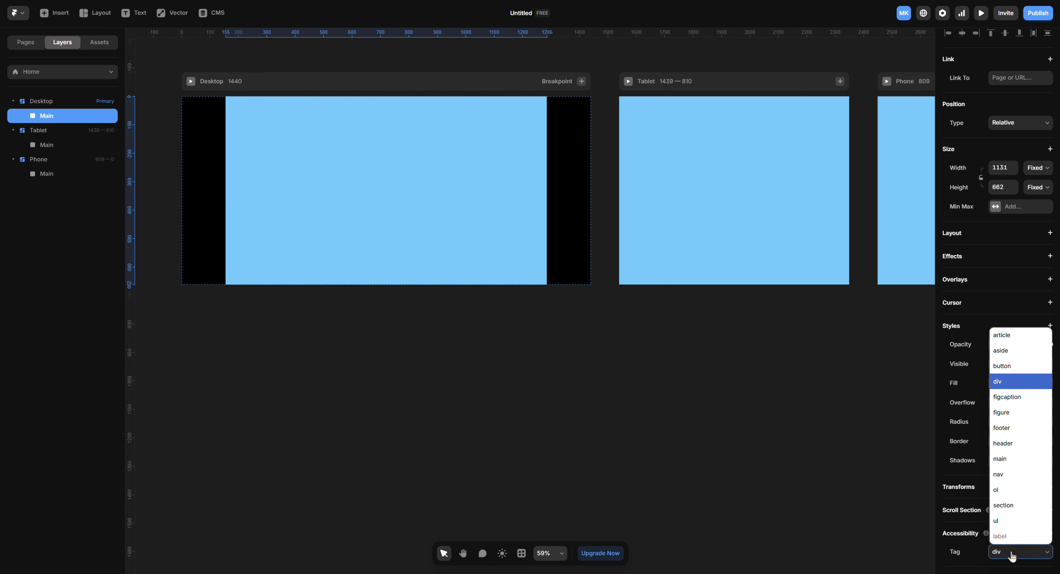
click(1014, 463)
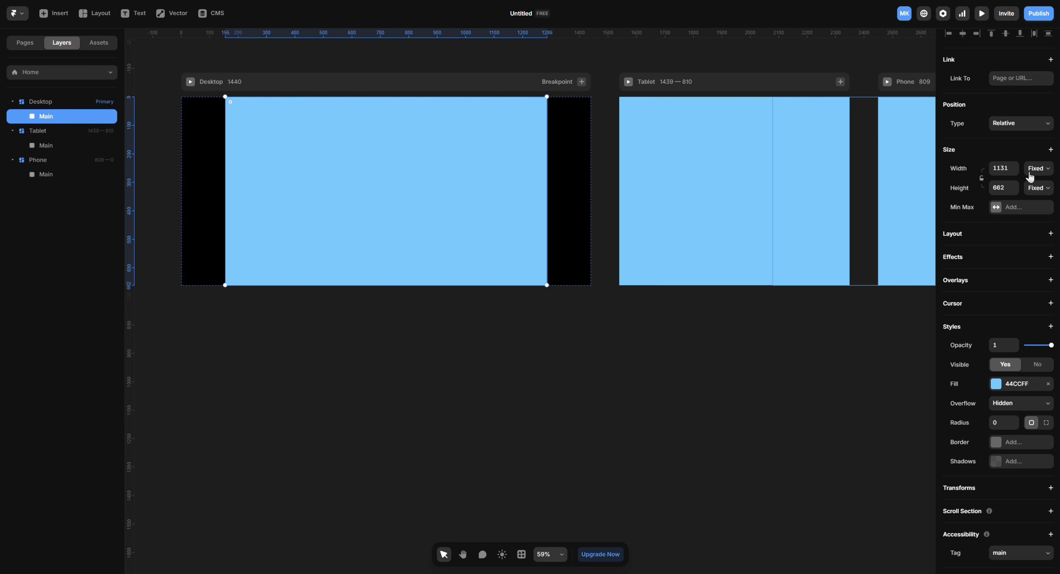
Set the Main frame's width to Fill and remove its fill colour
click(1041, 168)
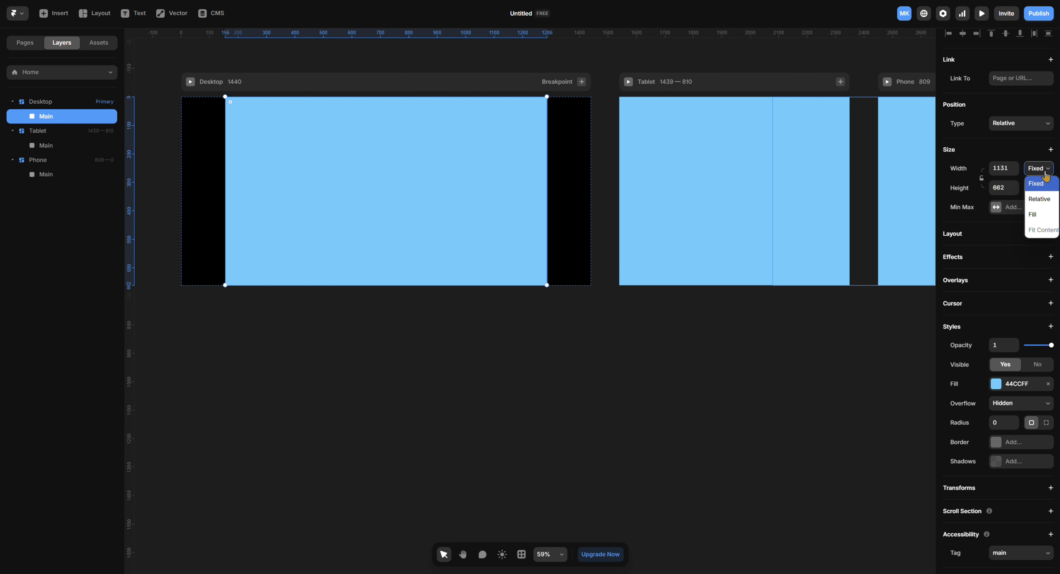
click(1037, 214)
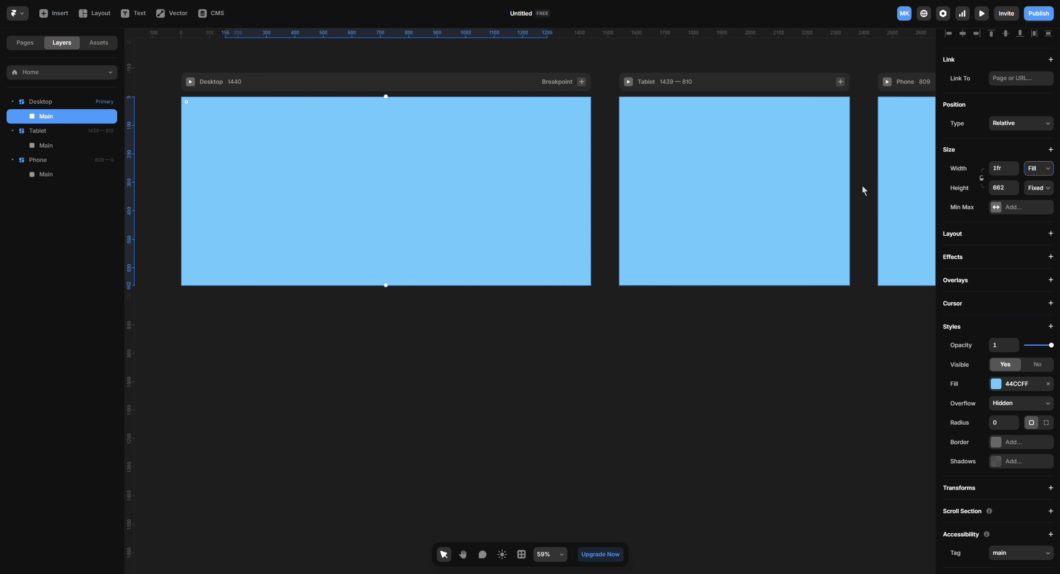
click(1050, 385)
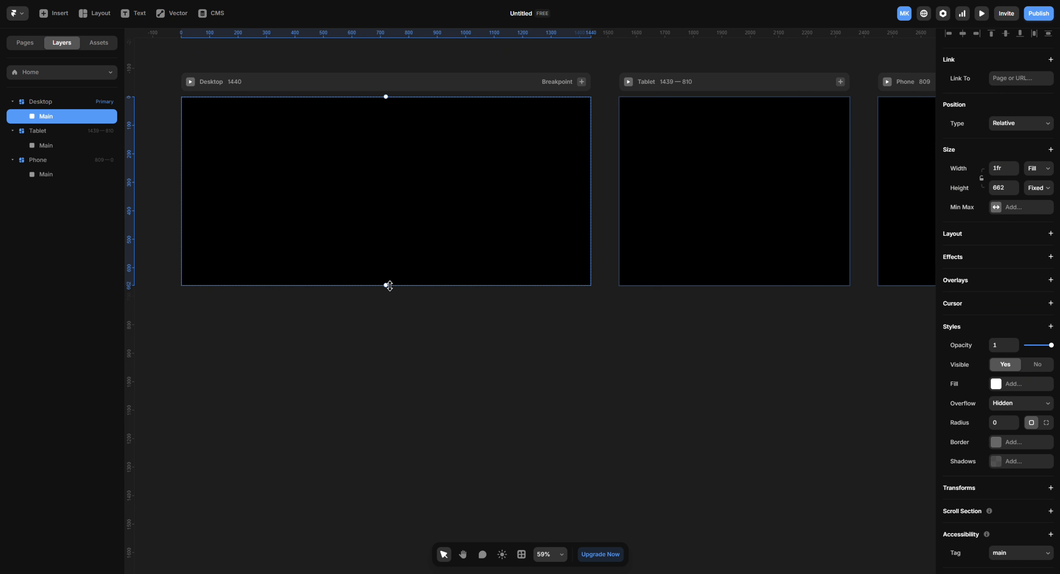
Stretch the Main frame to a height of about 1080, keeping the Desktop breakpoint's height on Fit
drag(386, 284, 379, 340)
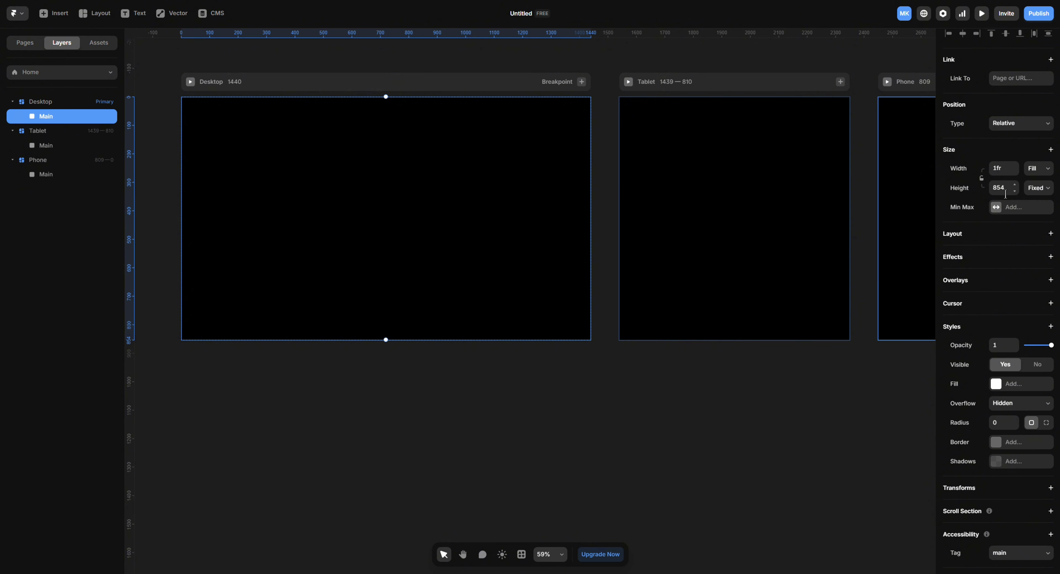
click(52, 101)
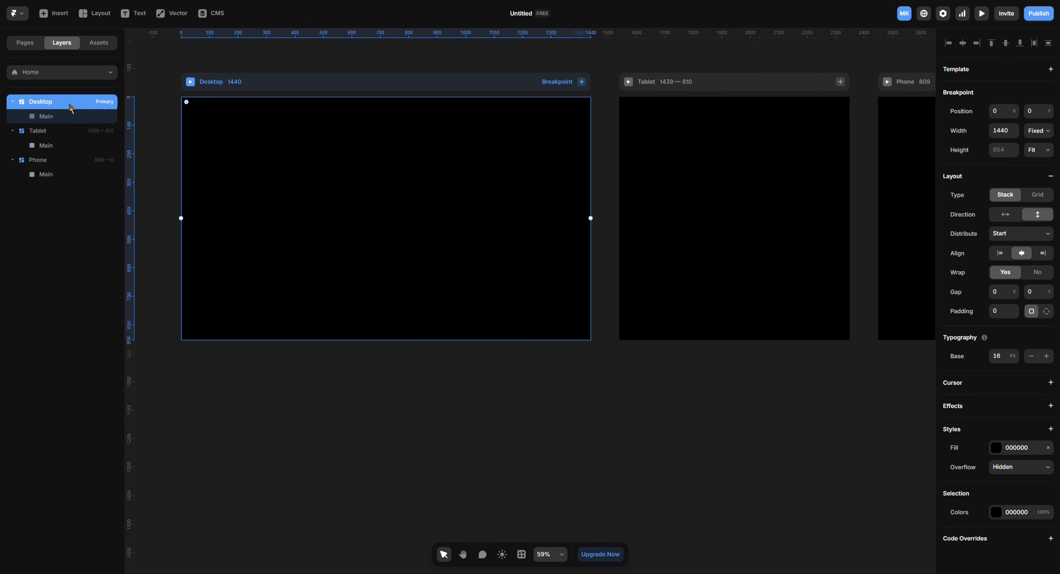
click(1037, 158)
click(1052, 216)
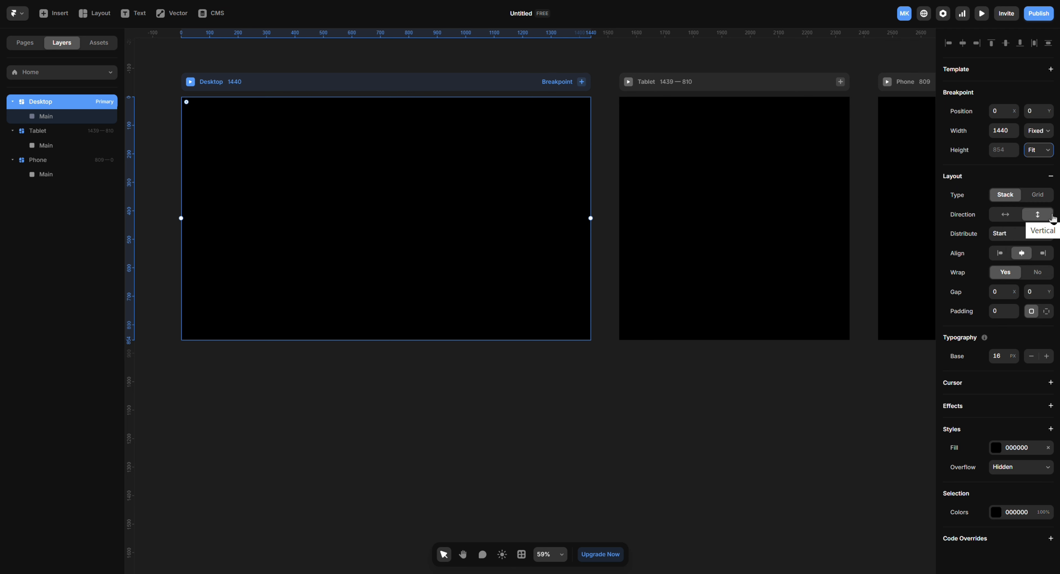
drag(387, 342, 393, 405)
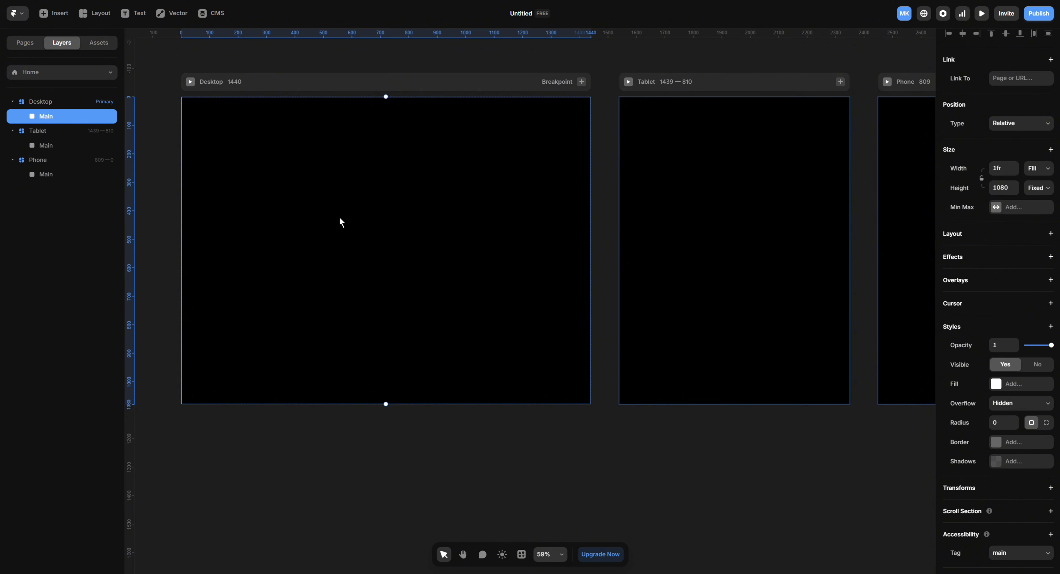
Draw a frame named Section, about 709 by 356, inside Main and place it about 56 from the left and 88 from the top
key(f)
drag(237, 159, 440, 260)
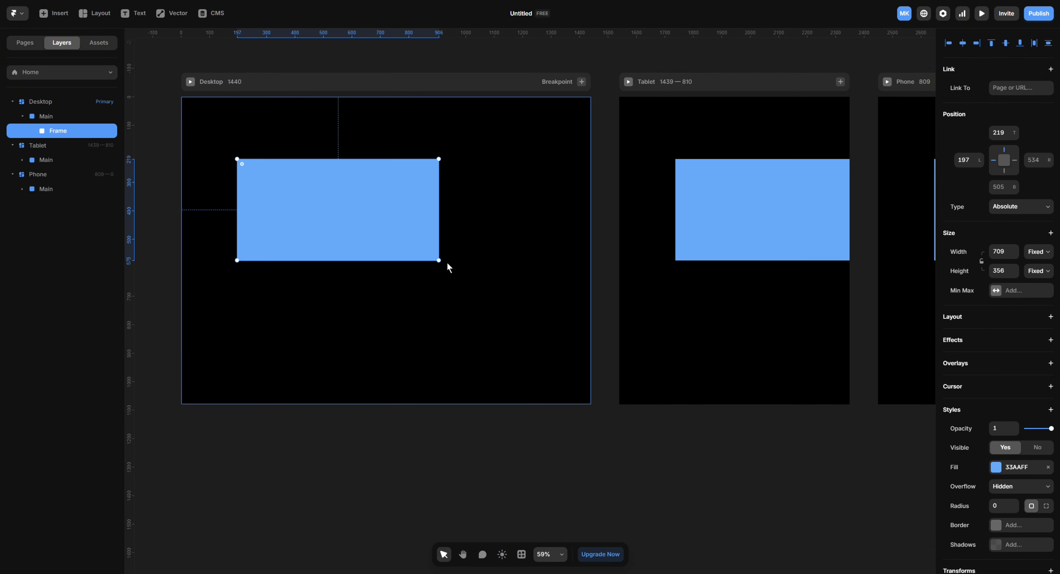
double_click(63, 131)
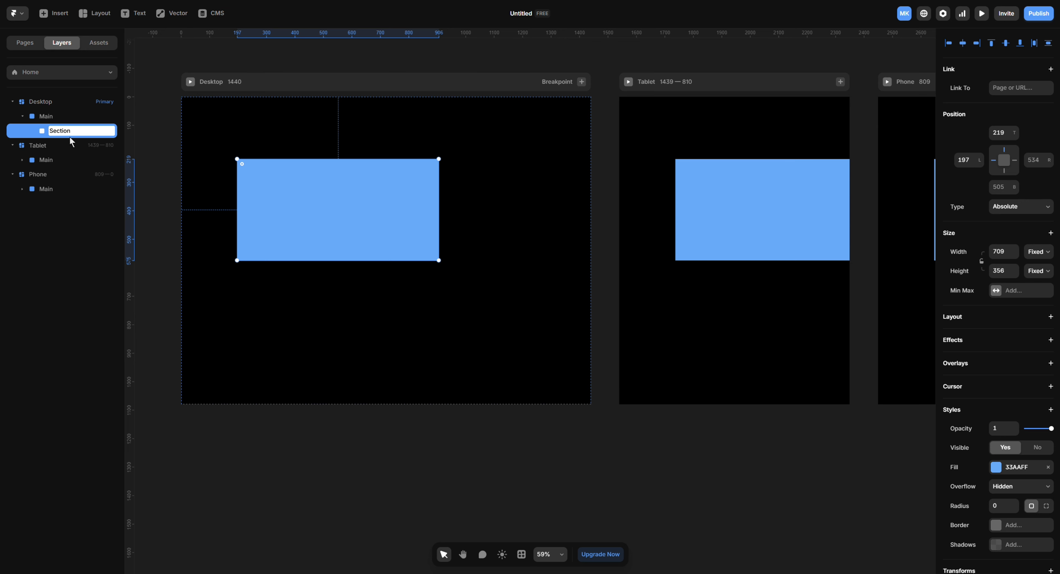
click(145, 163)
drag(341, 204, 305, 170)
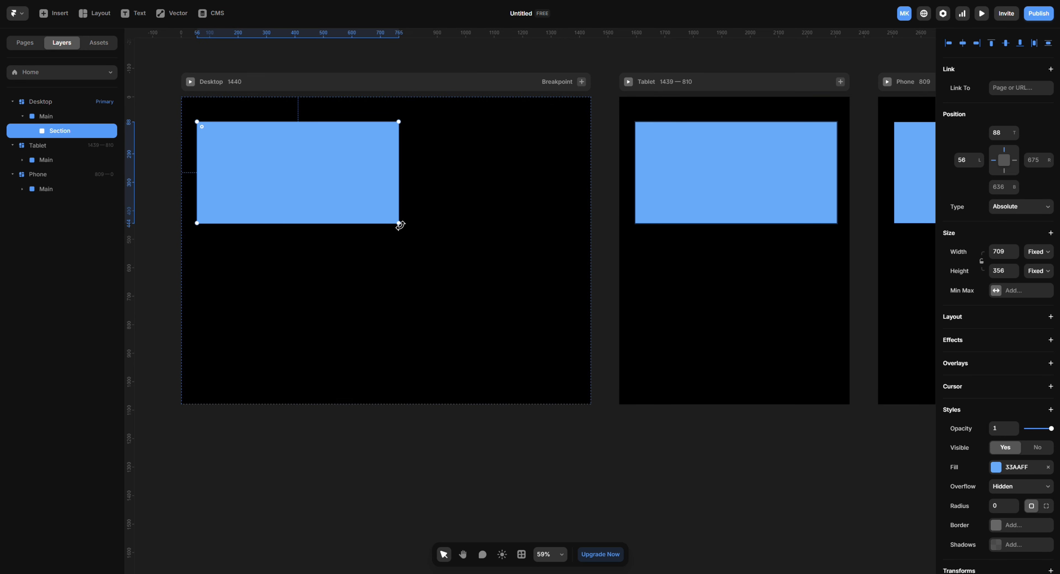
Enlarge Section to about 1345 by 577 and give Main a vertical stack layout distributed to Start with a gap of 0
drag(399, 224, 581, 286)
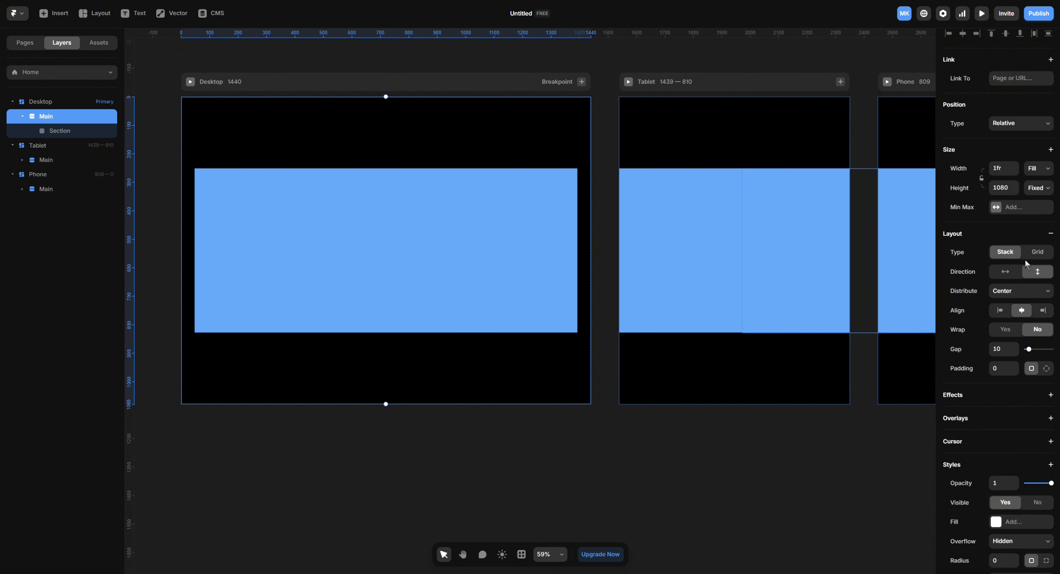
click(1037, 294)
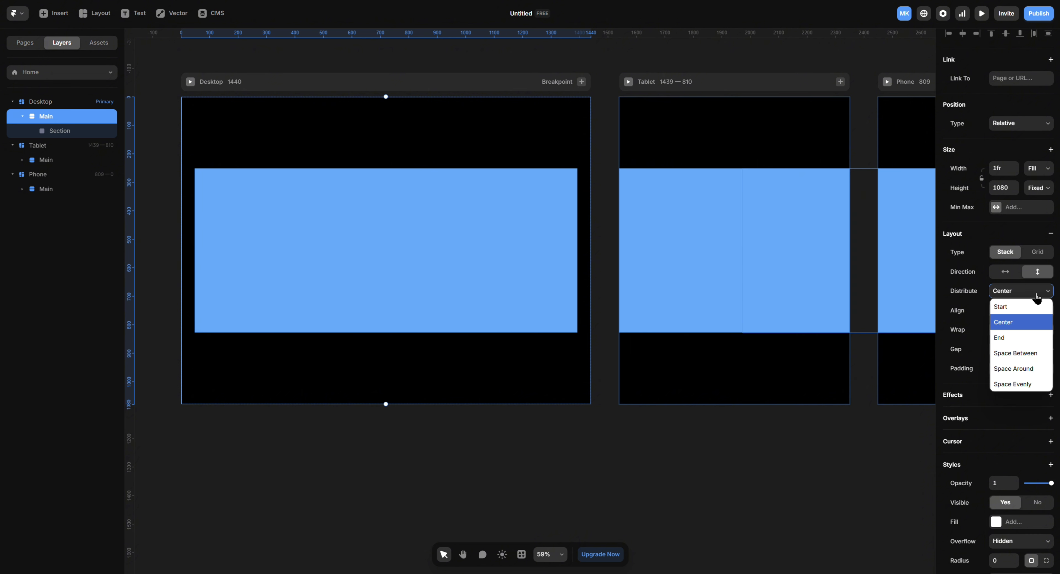
click(1015, 307)
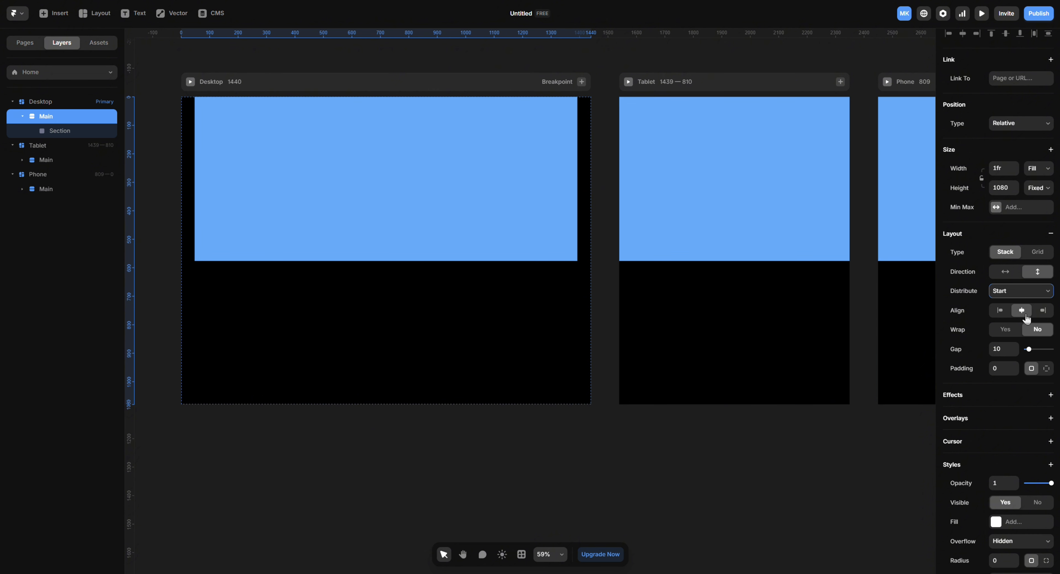
drag(1029, 349, 1013, 348)
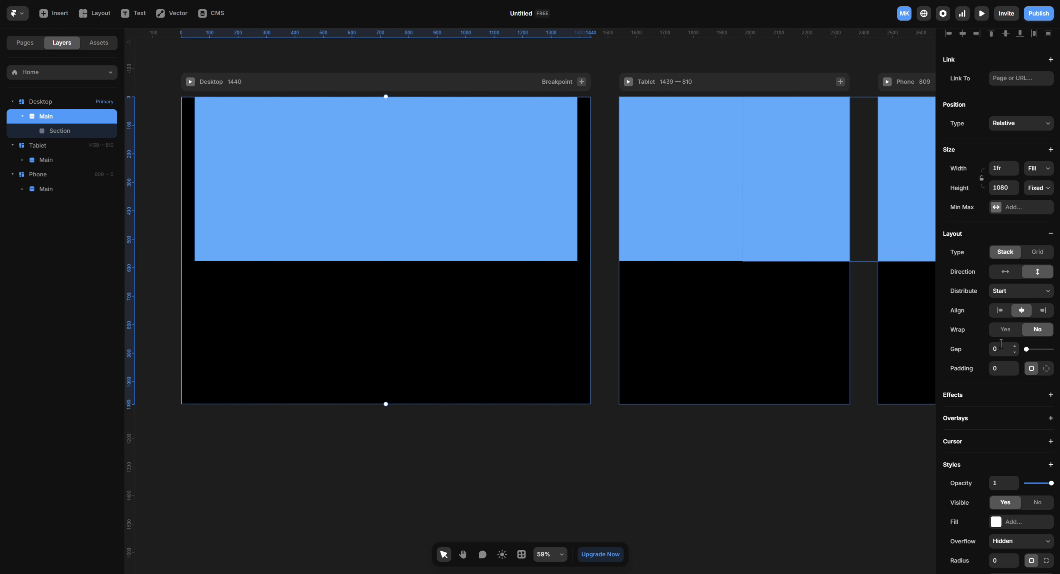
Set the width of the Section inside Main to Fill
click(69, 132)
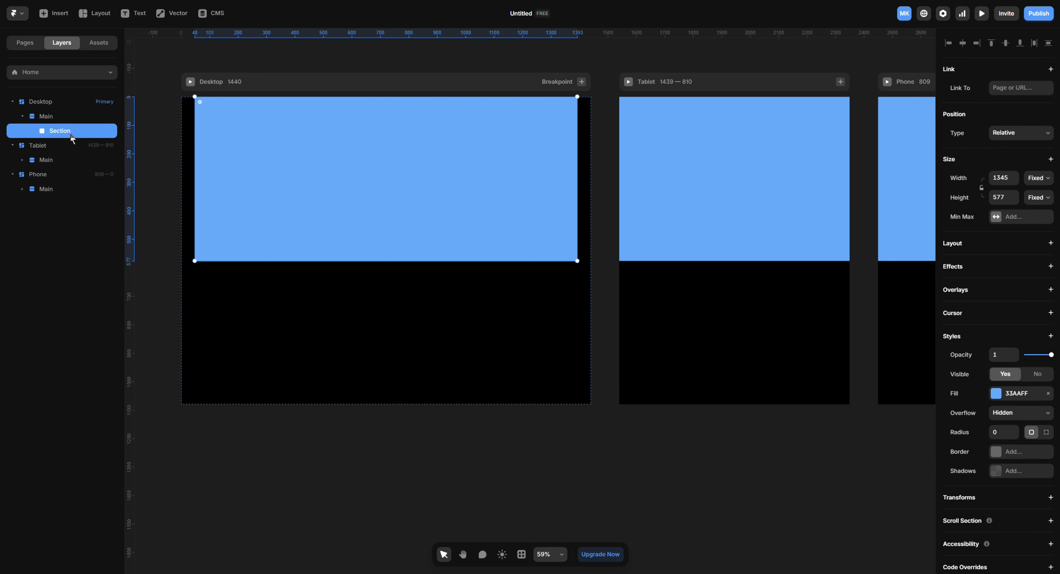
click(1038, 178)
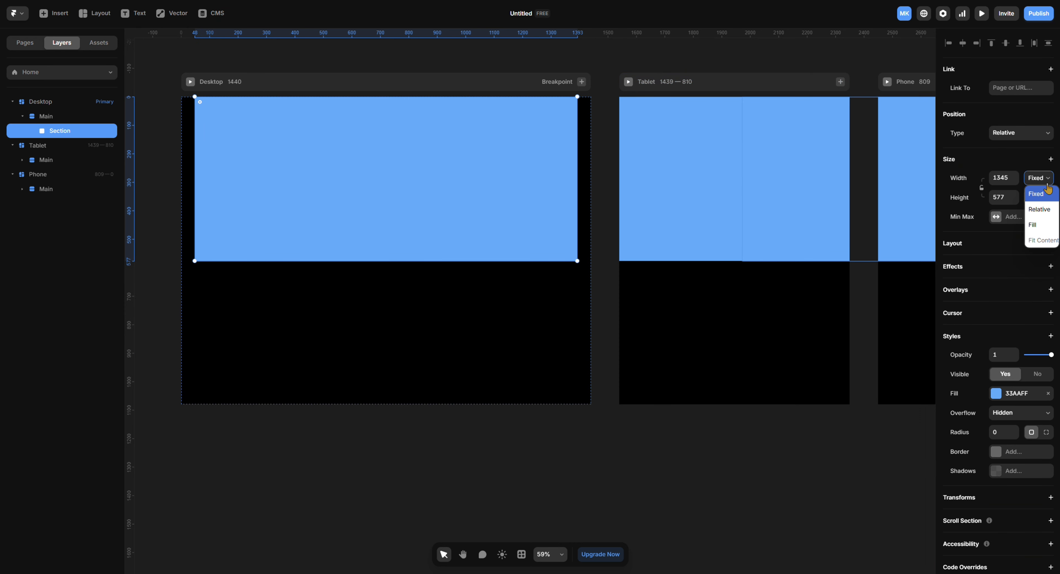
click(1034, 225)
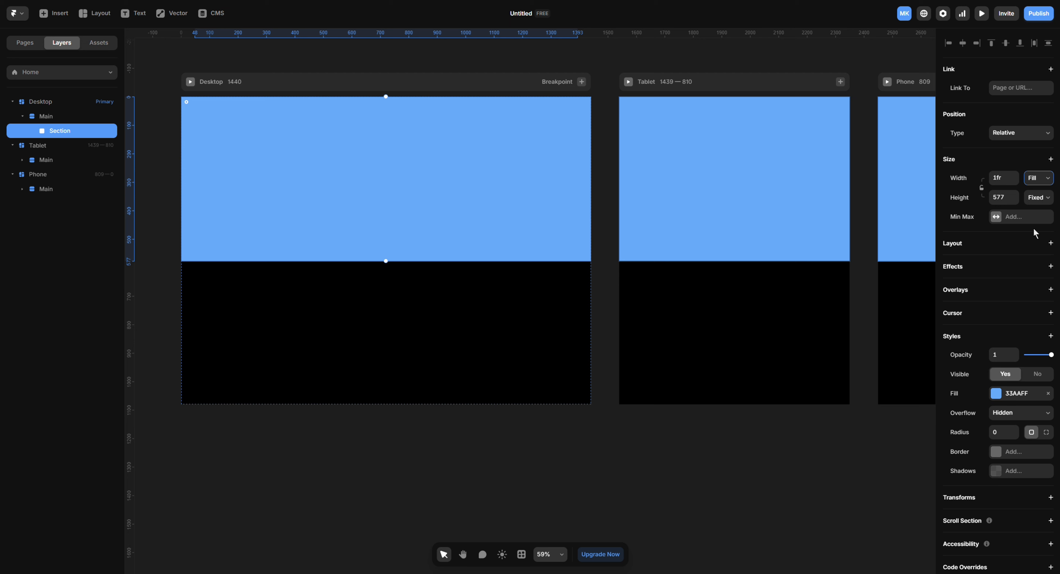
Set the Main frame's height to Fit Content
click(51, 116)
click(1050, 190)
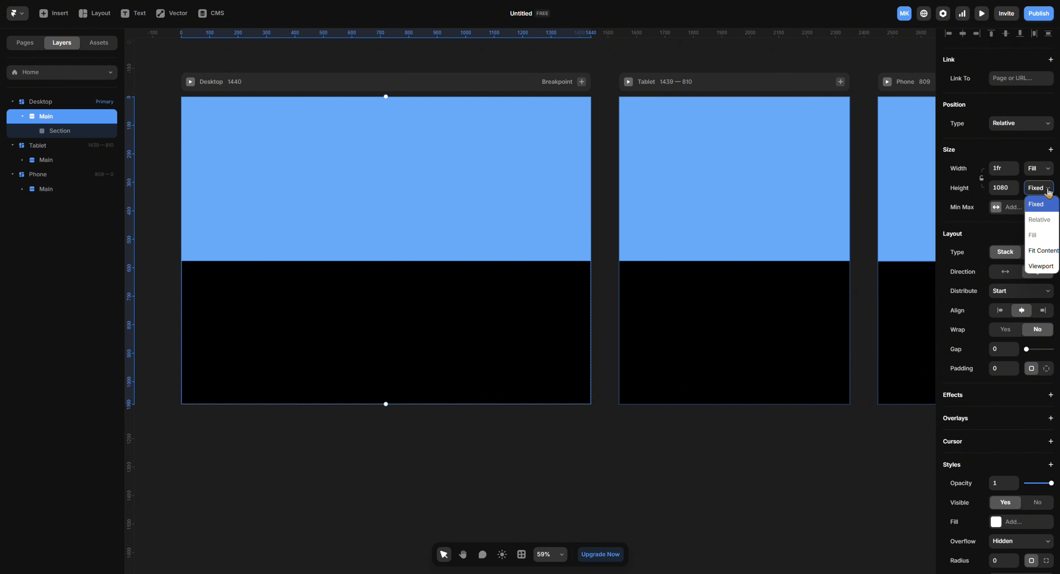
click(1041, 252)
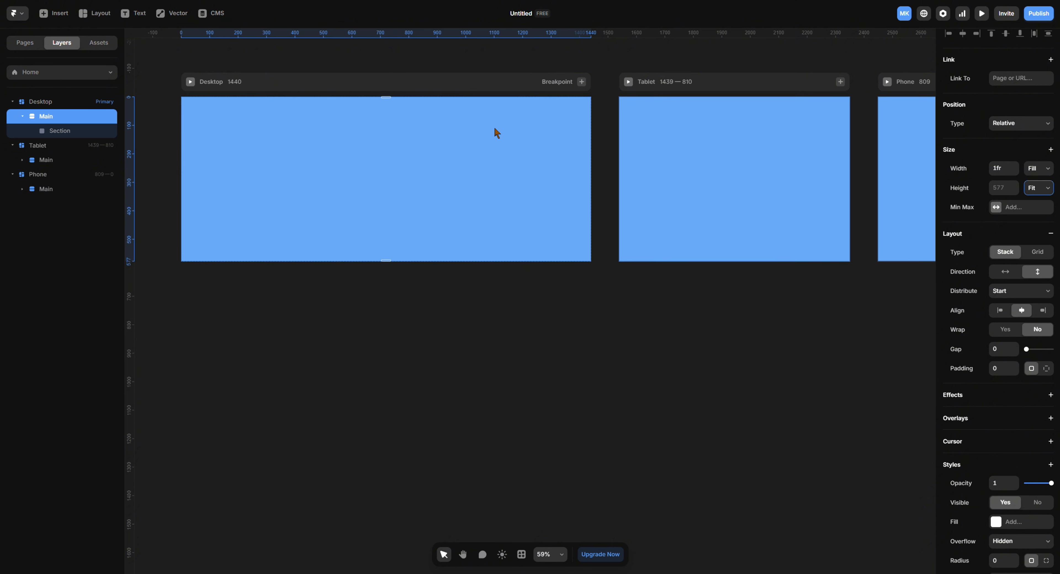
Duplicate the Section three times inside Main and select all four Sections
click(358, 170)
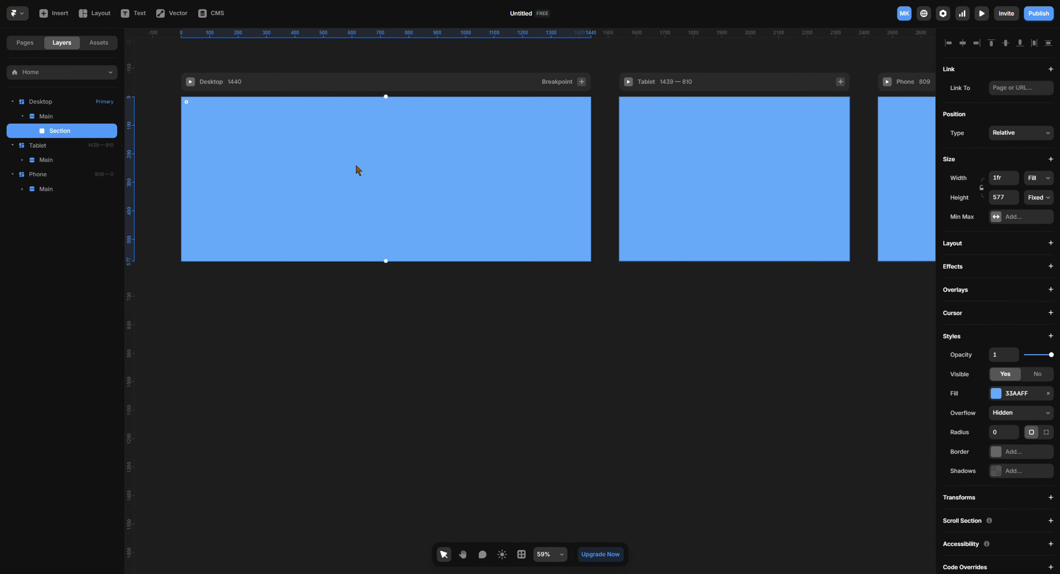
key(ctrl+d)
key(ctrl+d)
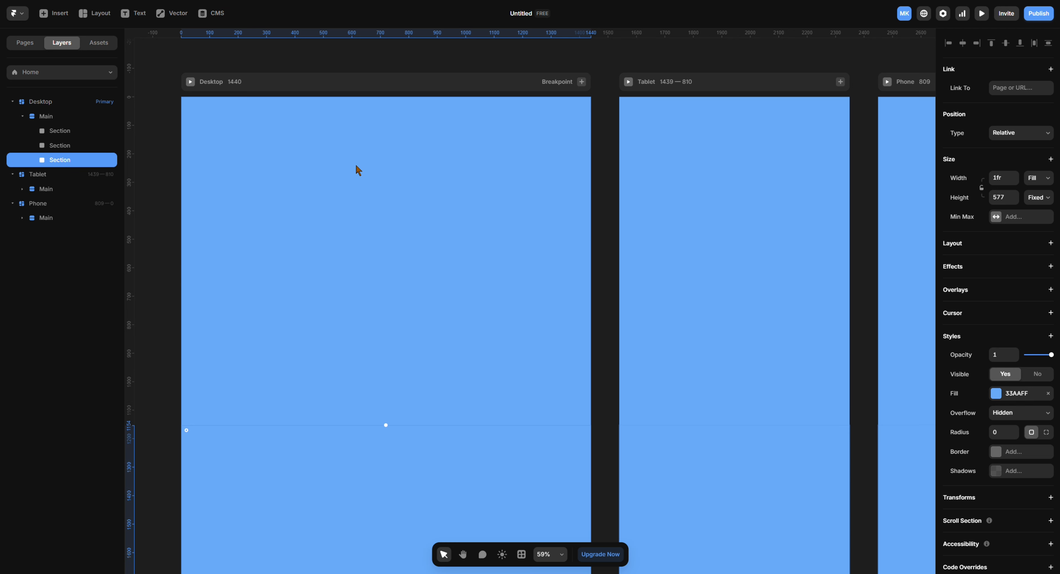
key(ctrl+d)
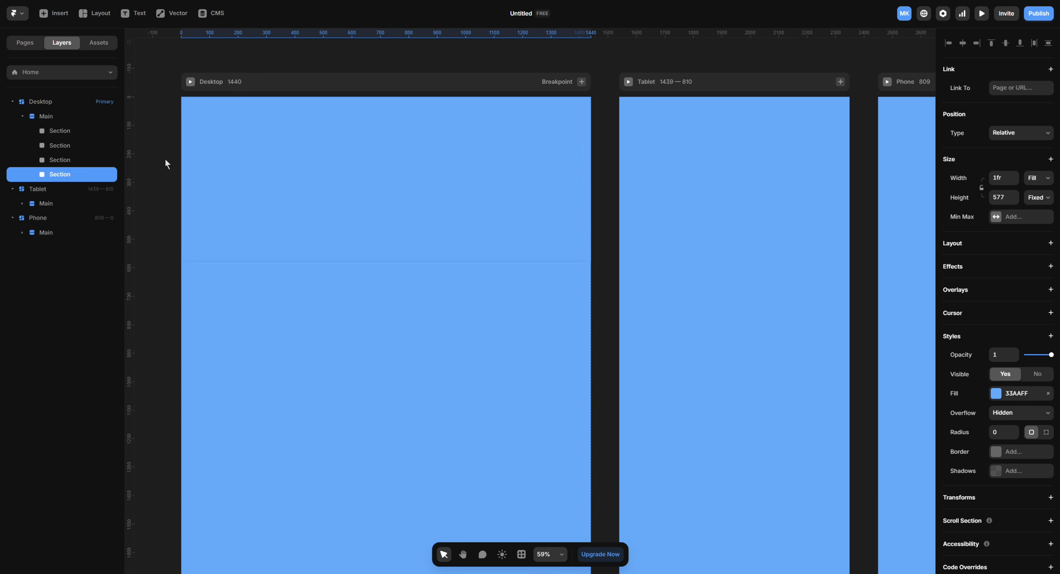
shift+click(69, 130)
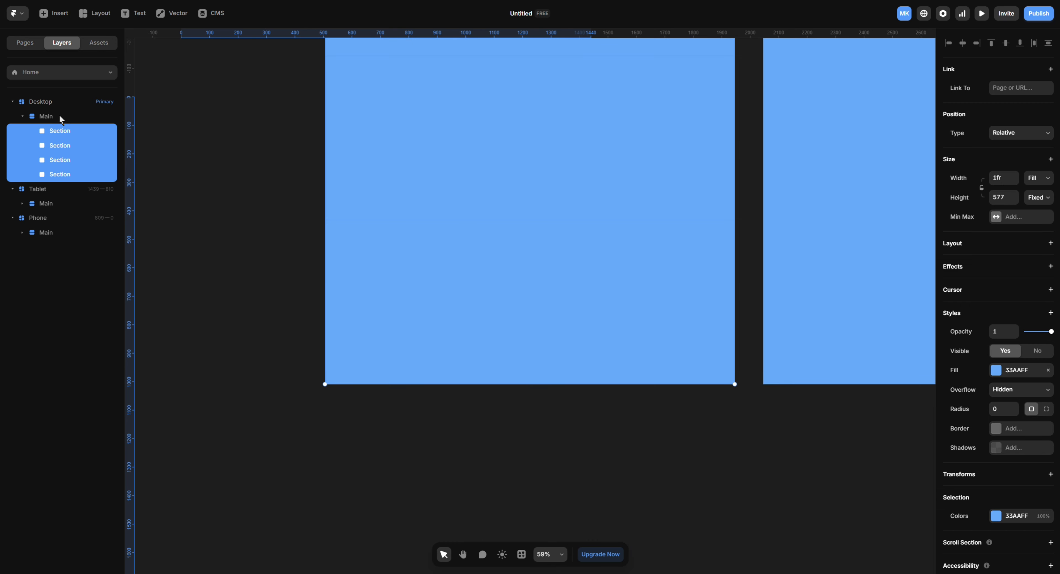
Set the gap of the Main frame's stack to 8
click(59, 116)
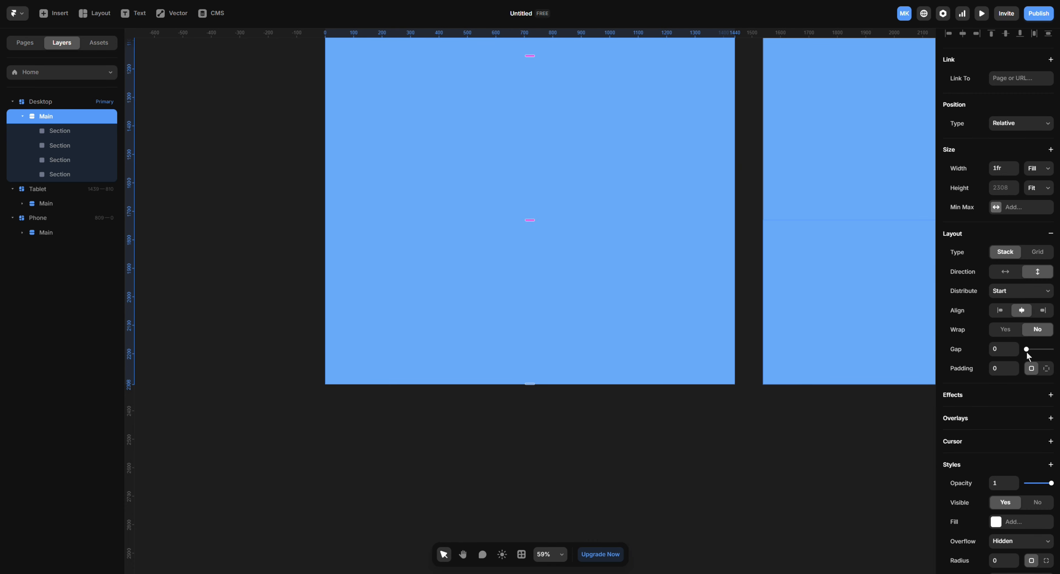
drag(1028, 352, 1031, 355)
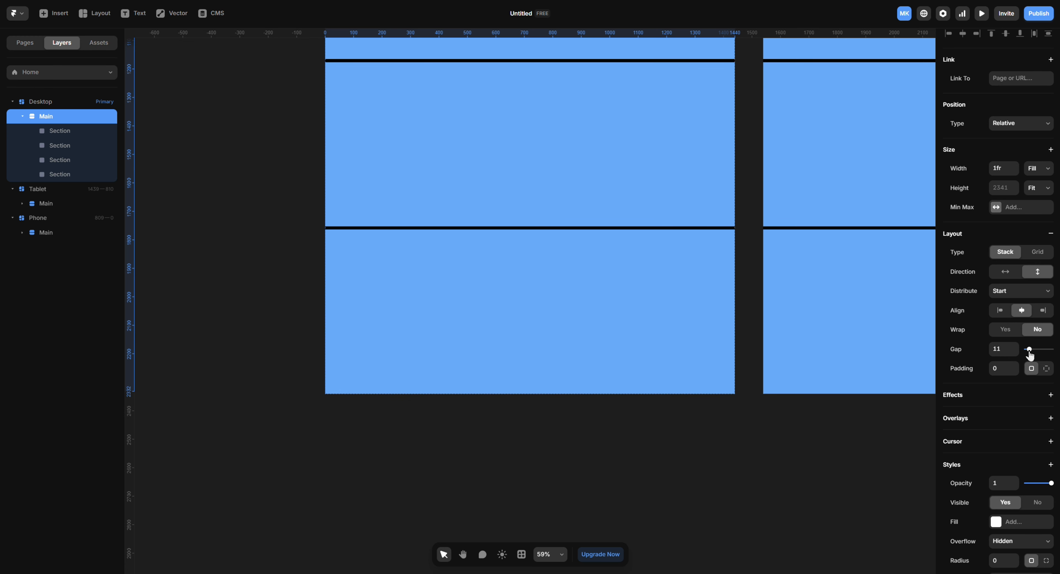
click(1005, 350)
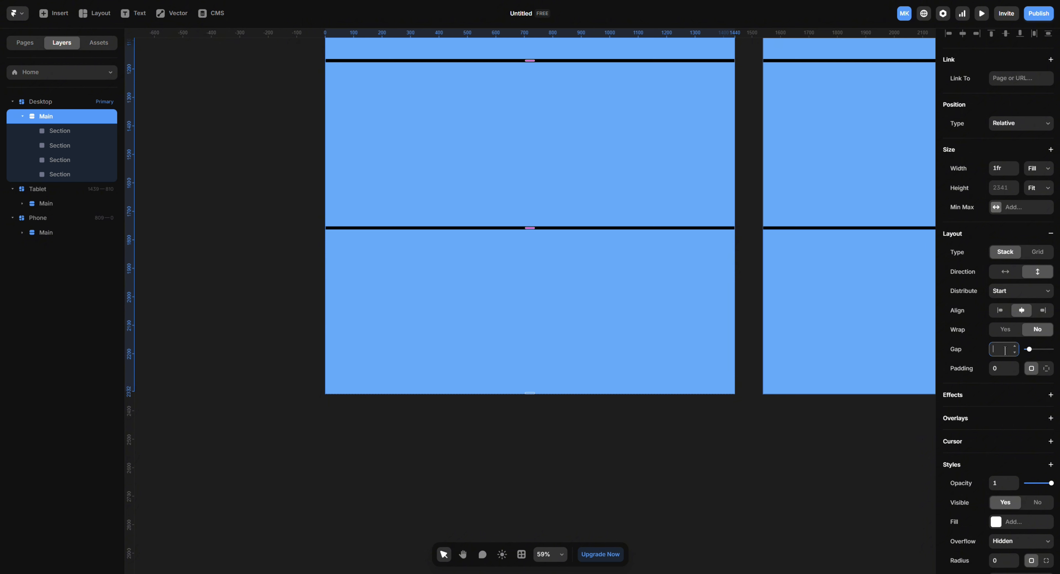
text(8)
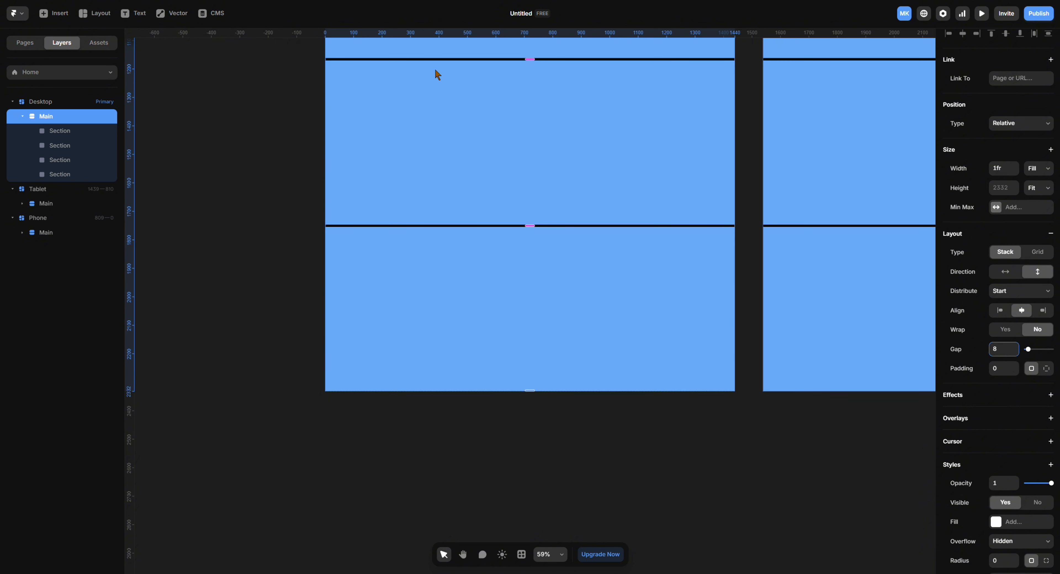
Preview the page, look through the stacked Sections from start to end, and return to the canvas
scroll(437, 74, up, 8)
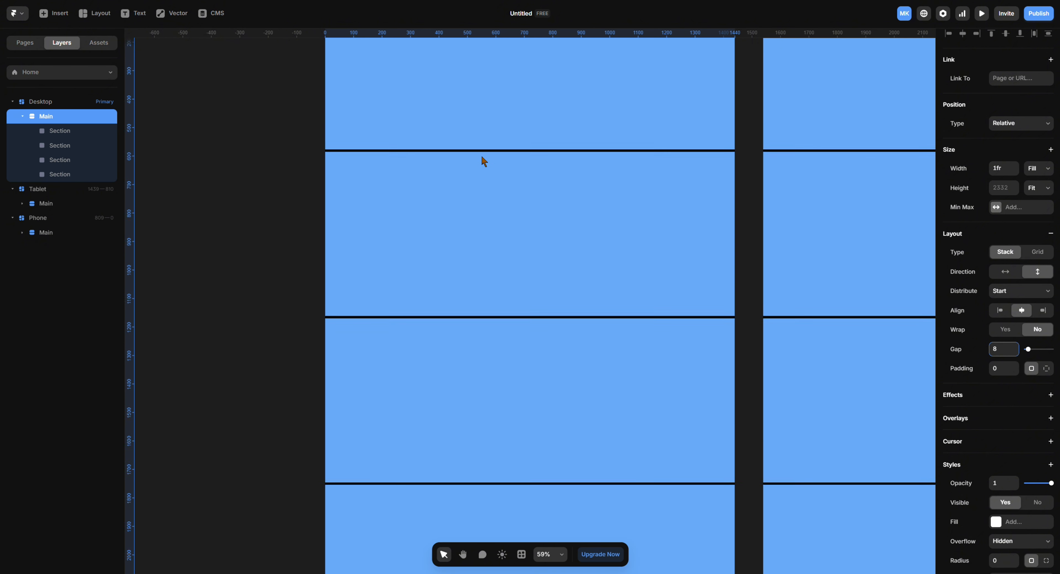
scroll(484, 160, up, 5)
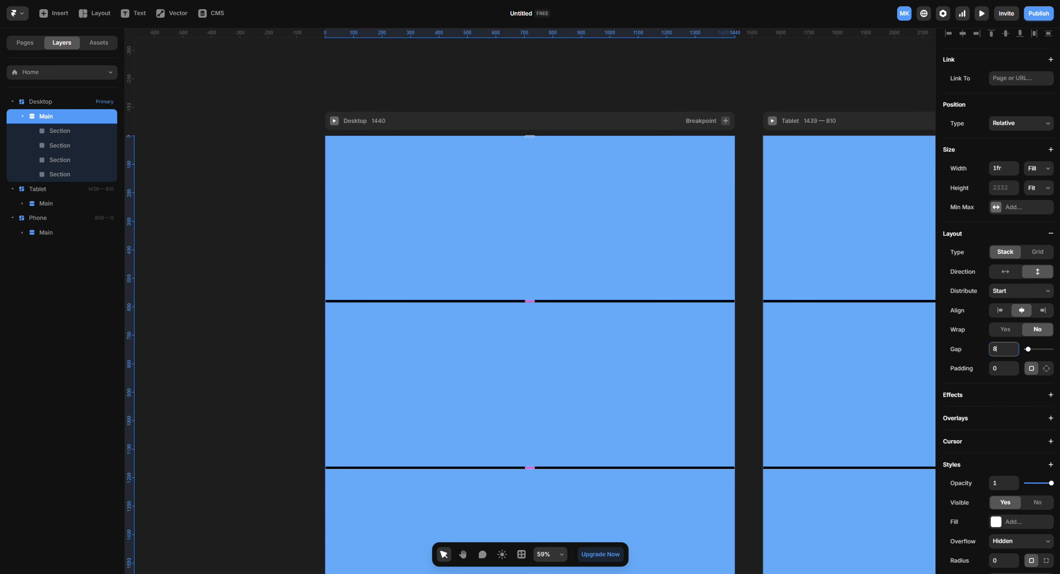
scroll(530, 300, right, 2)
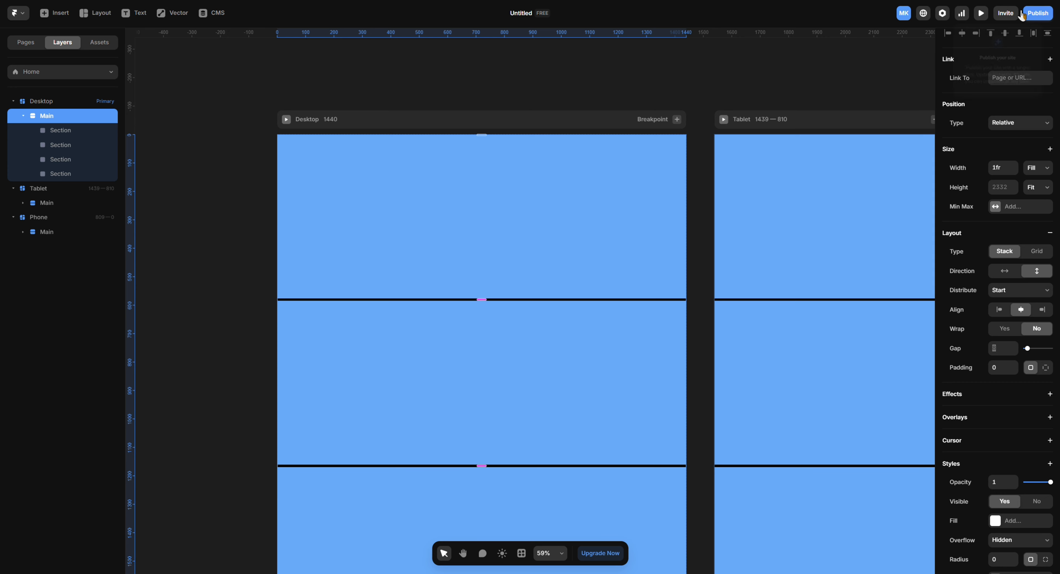
click(982, 13)
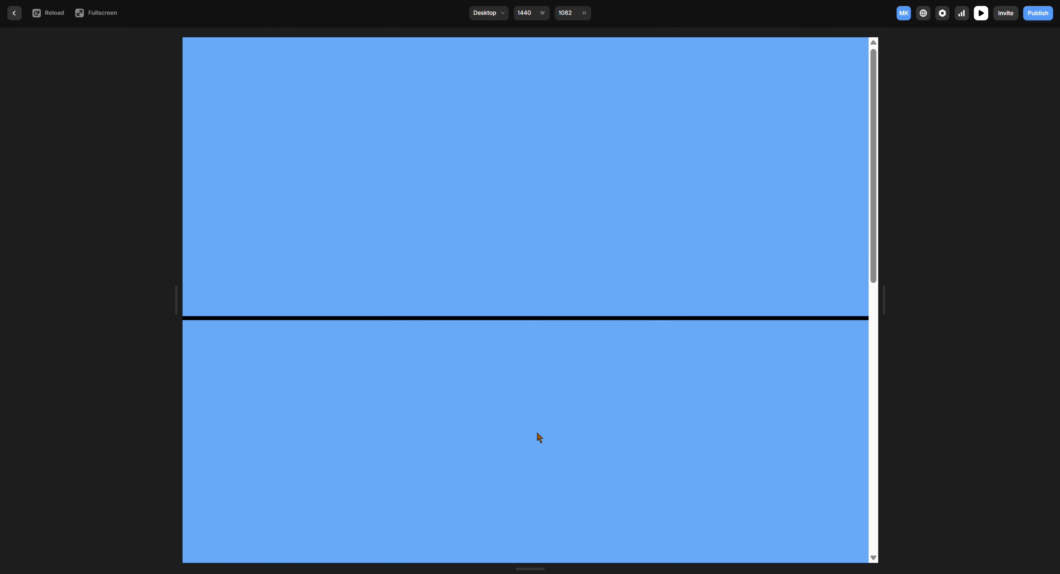
scroll(454, 289, down, 12)
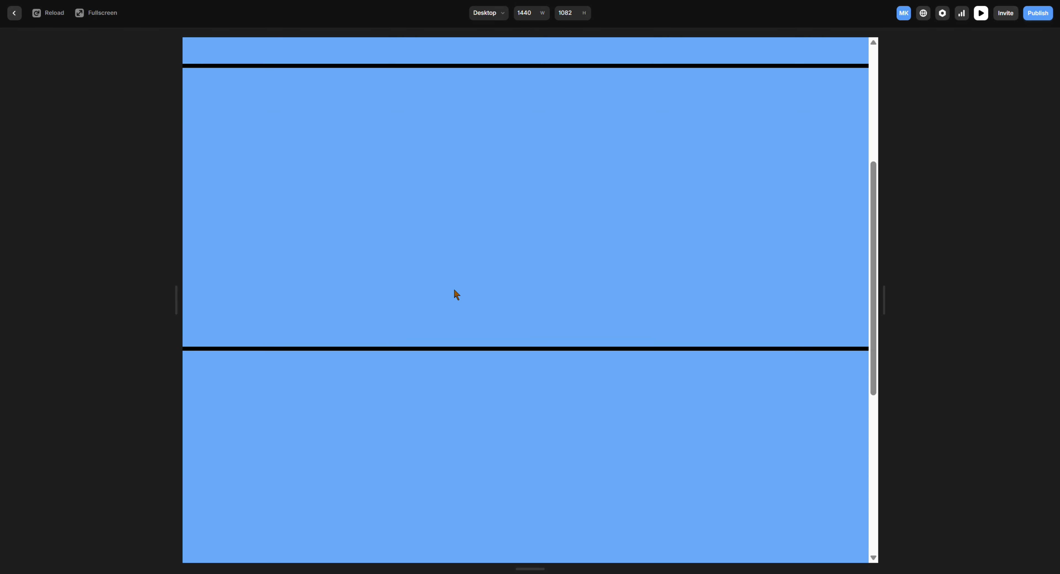
scroll(454, 289, up, 12)
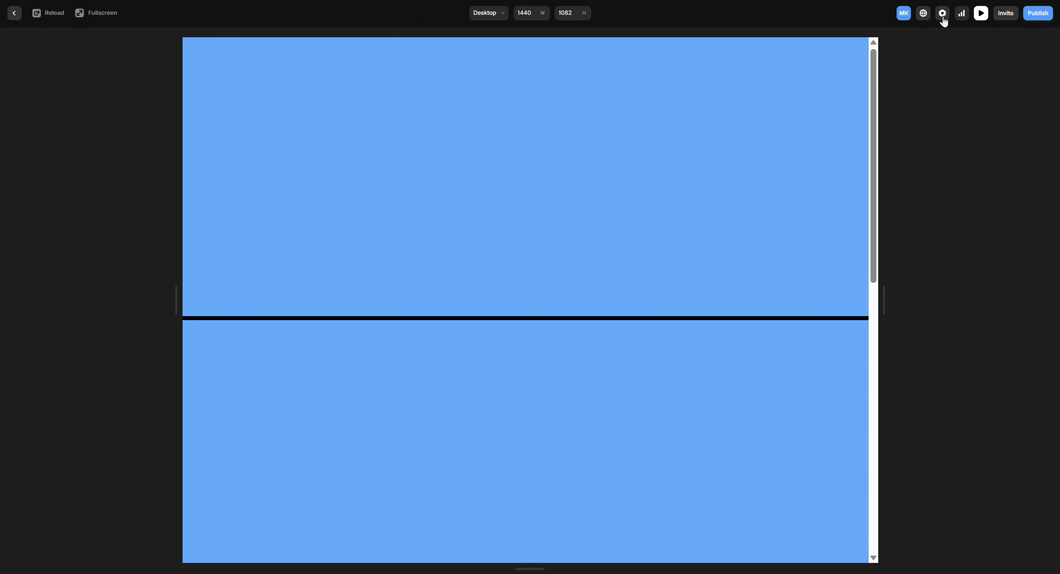
click(14, 15)
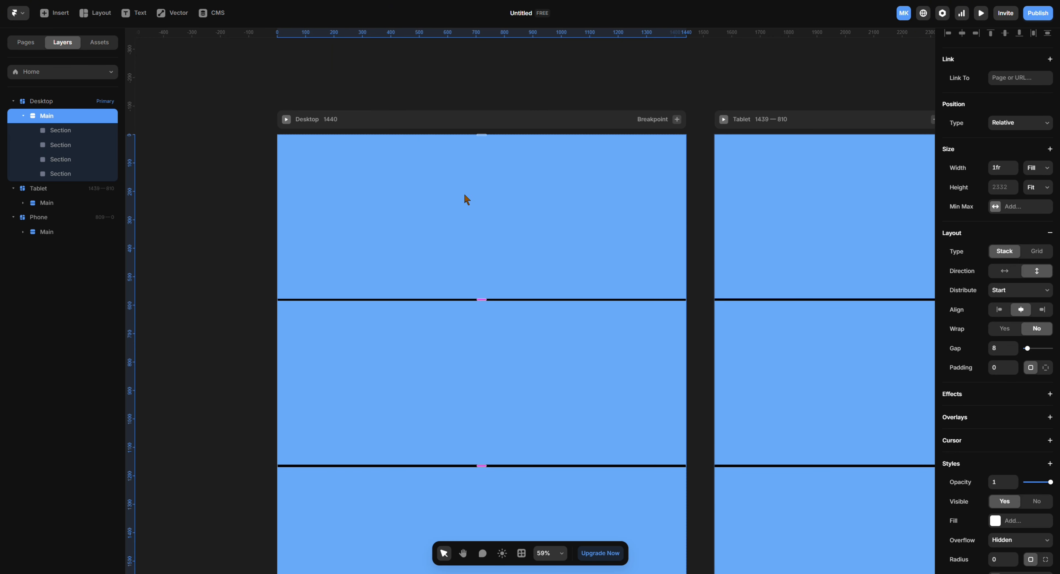
Delete the three duplicated Sections, keeping only the first, and briefly preview the page
click(60, 149)
shift+click(66, 174)
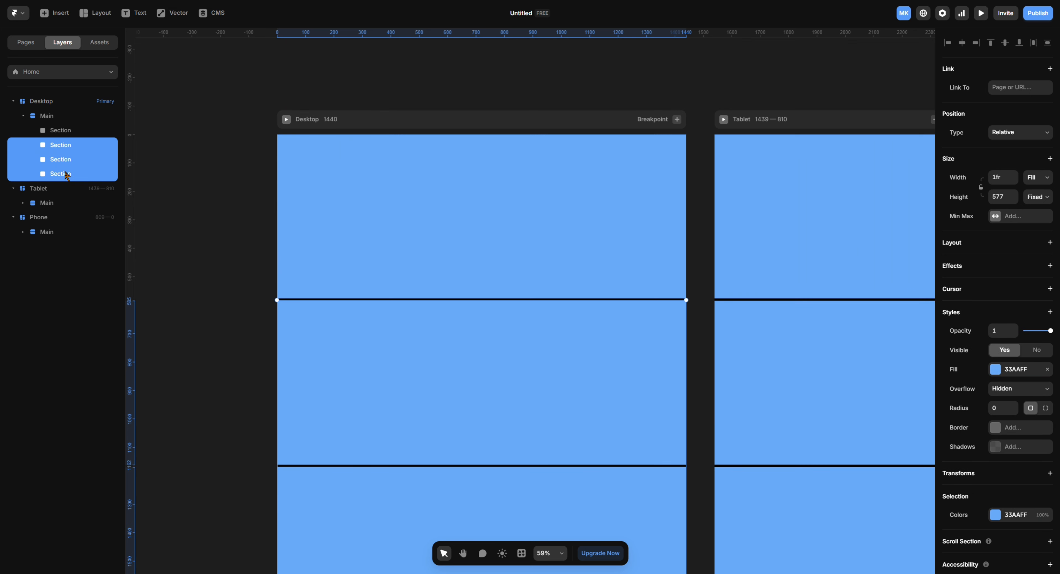
key(Delete)
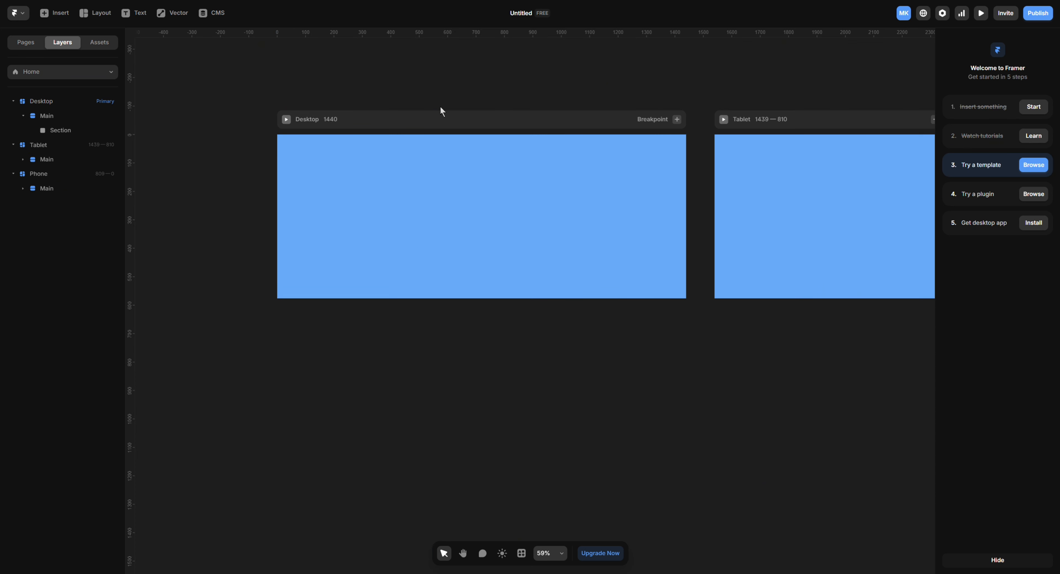
click(981, 13)
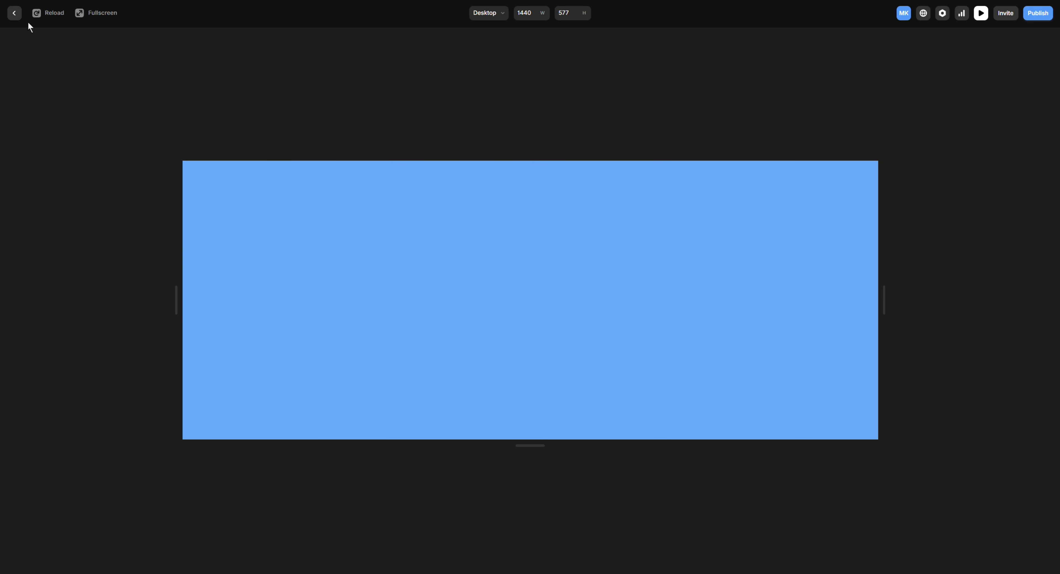
click(17, 17)
Add a minimum height to the Section and set it to Viewport at 100vh
click(505, 195)
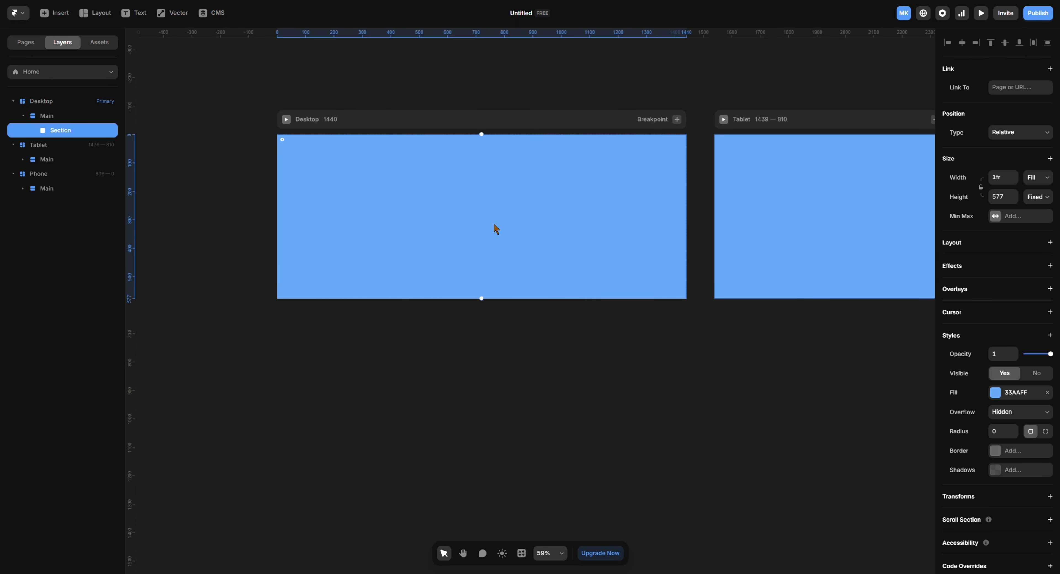
click(1019, 221)
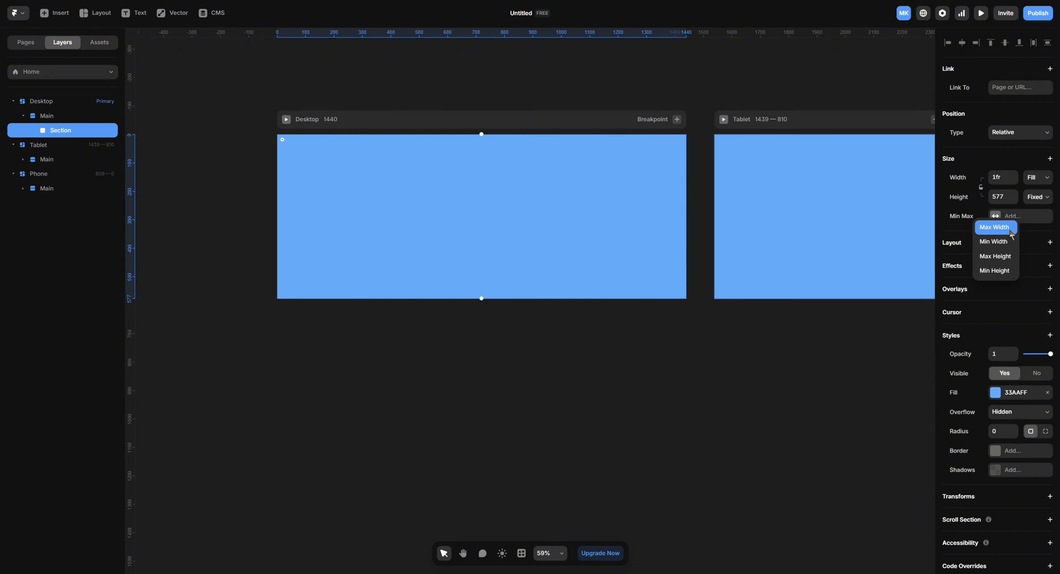
click(1005, 273)
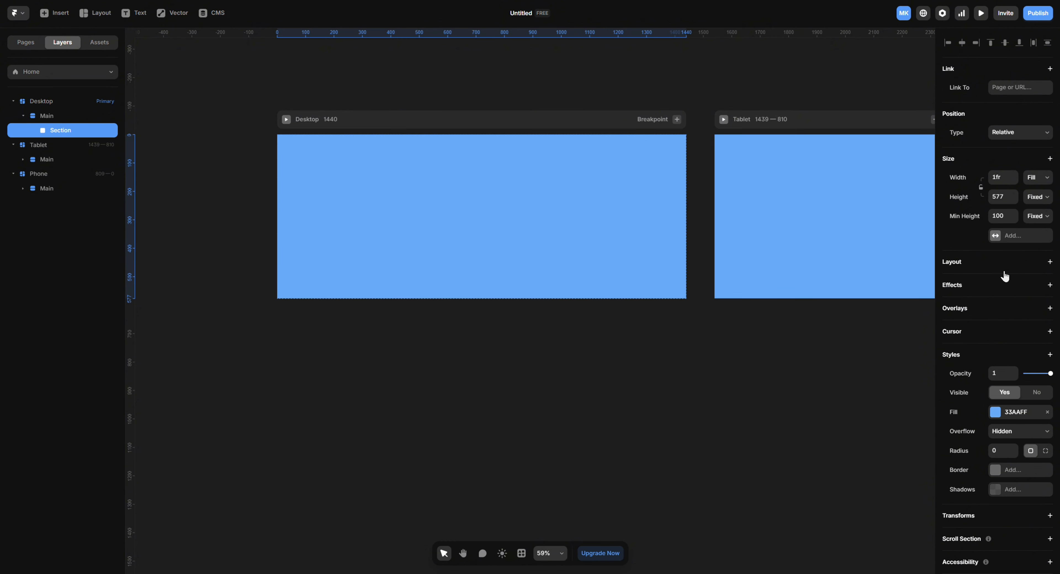
click(1046, 223)
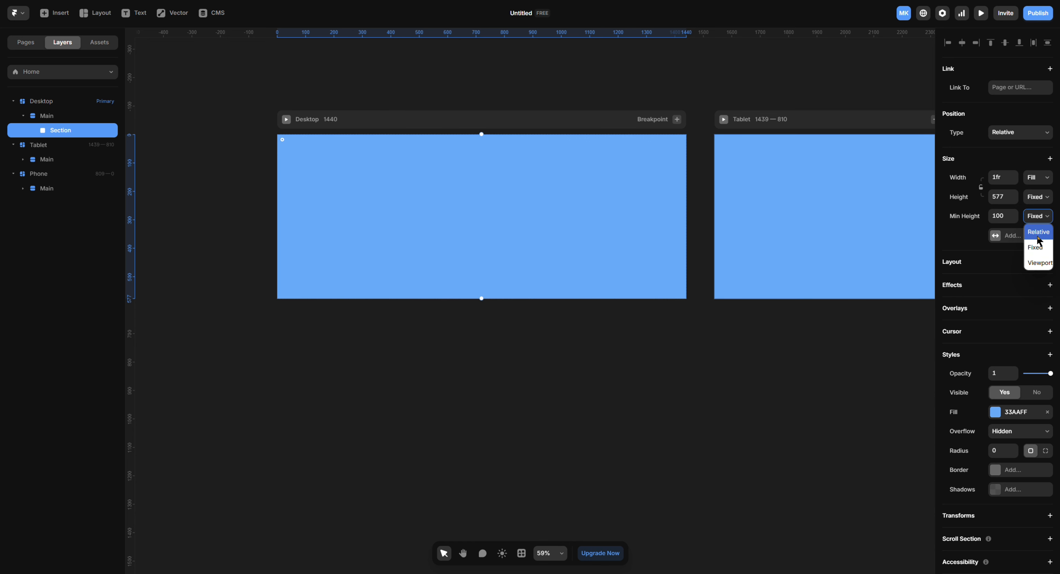
click(1034, 267)
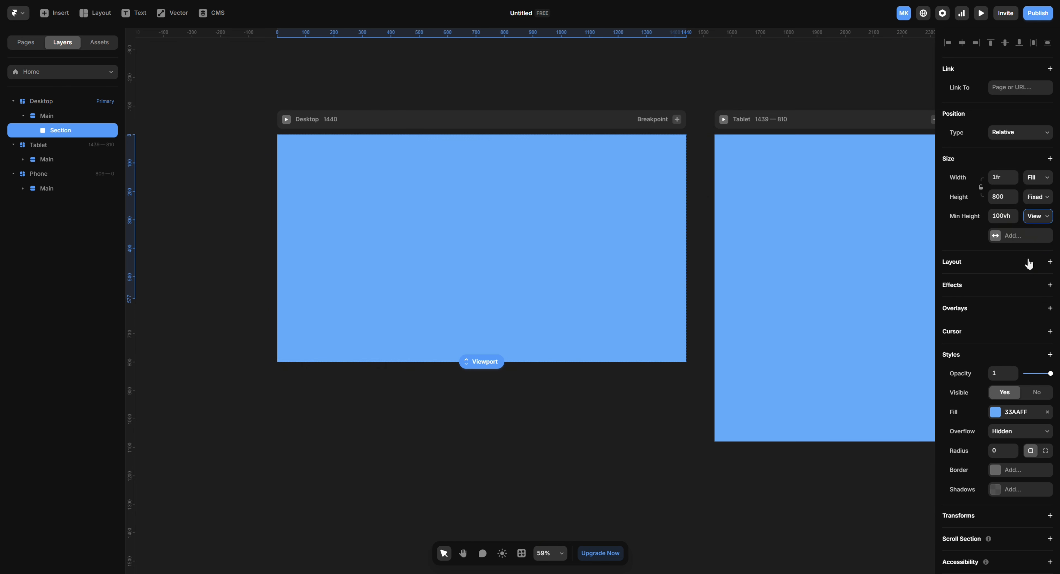
Preview the page, stretch the preview height to about 1082 to check the Section's behaviour, and return to the canvas
click(981, 16)
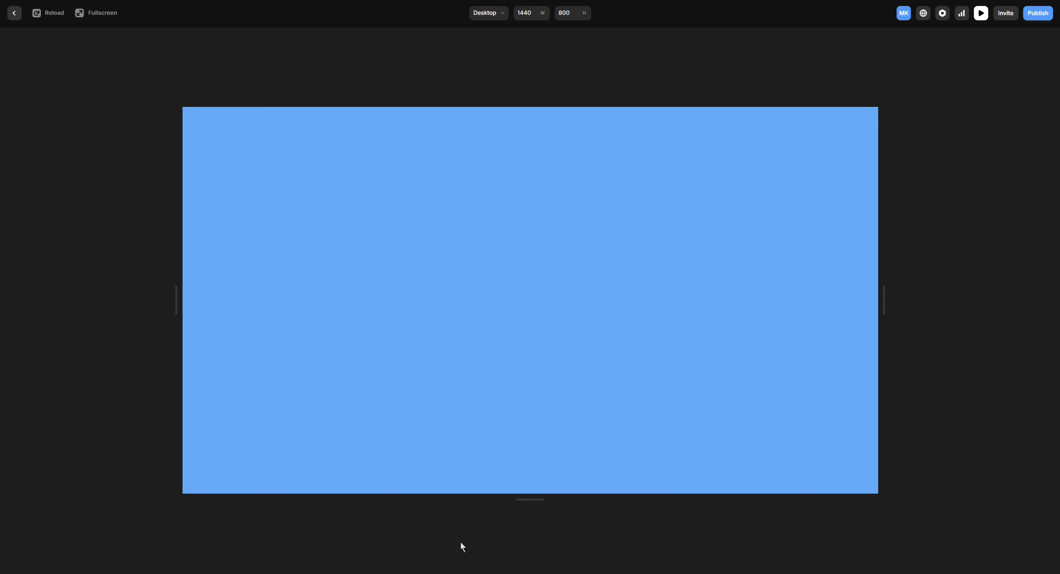
drag(532, 494, 549, 573)
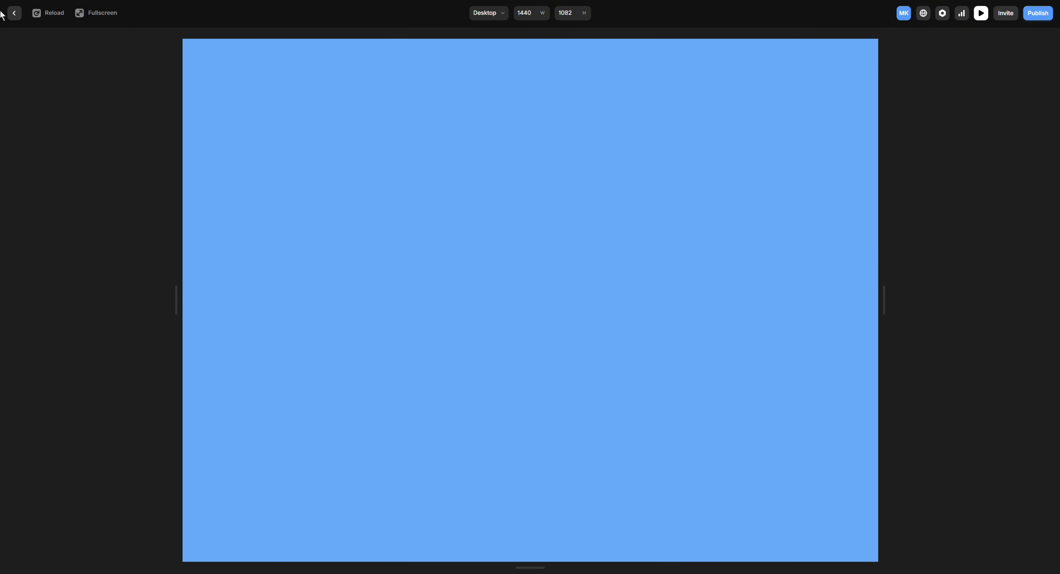
click(13, 16)
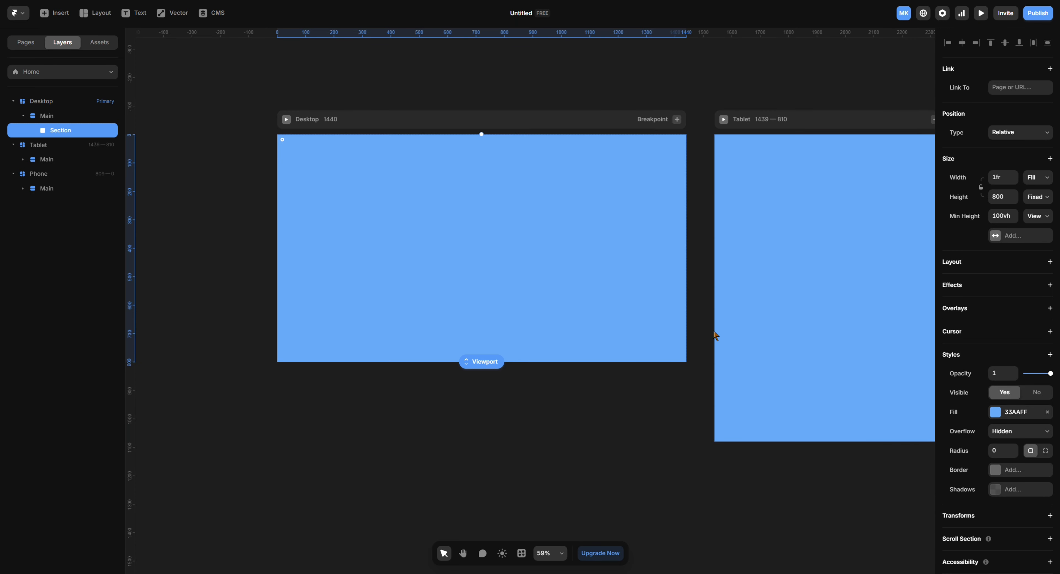
Remove the Section's fill and draw a frame of about 1017 by 434 inside it on the Desktop breakpoint
click(1047, 412)
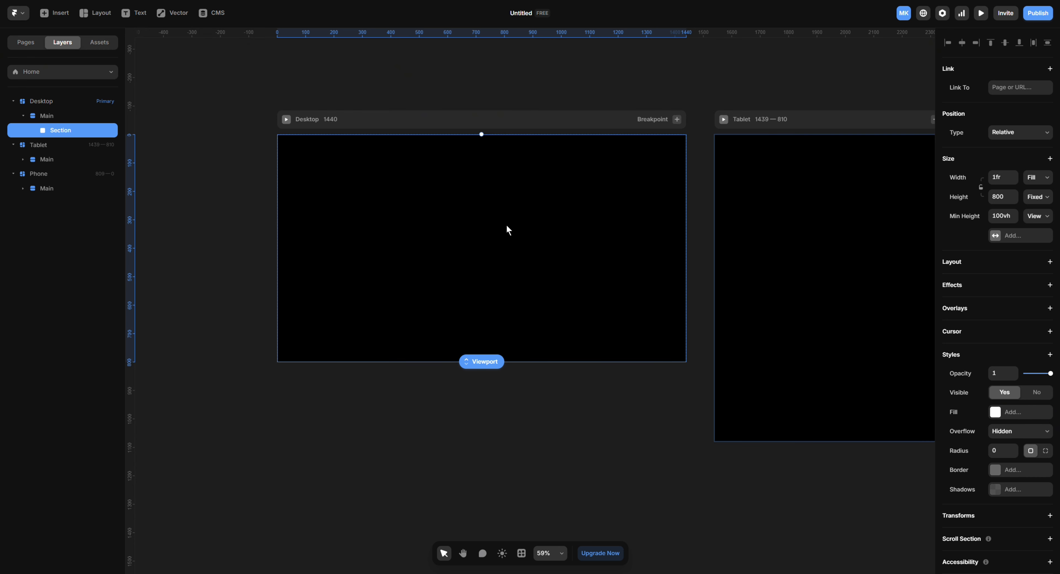
key(f)
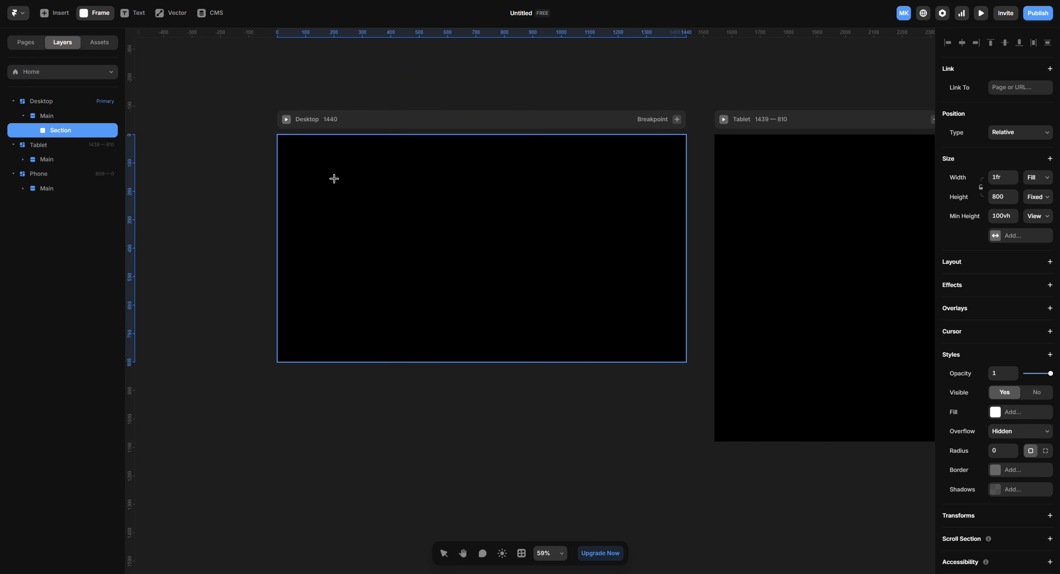
drag(333, 177, 623, 301)
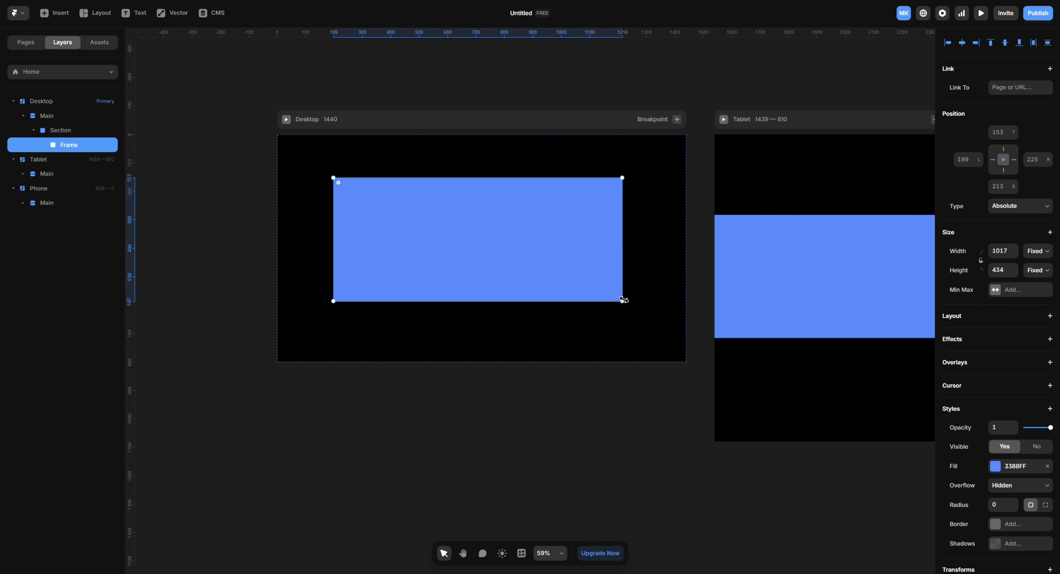
Rename the new frame inside the Section as Content and select it on the canvas
double_click(74, 147)
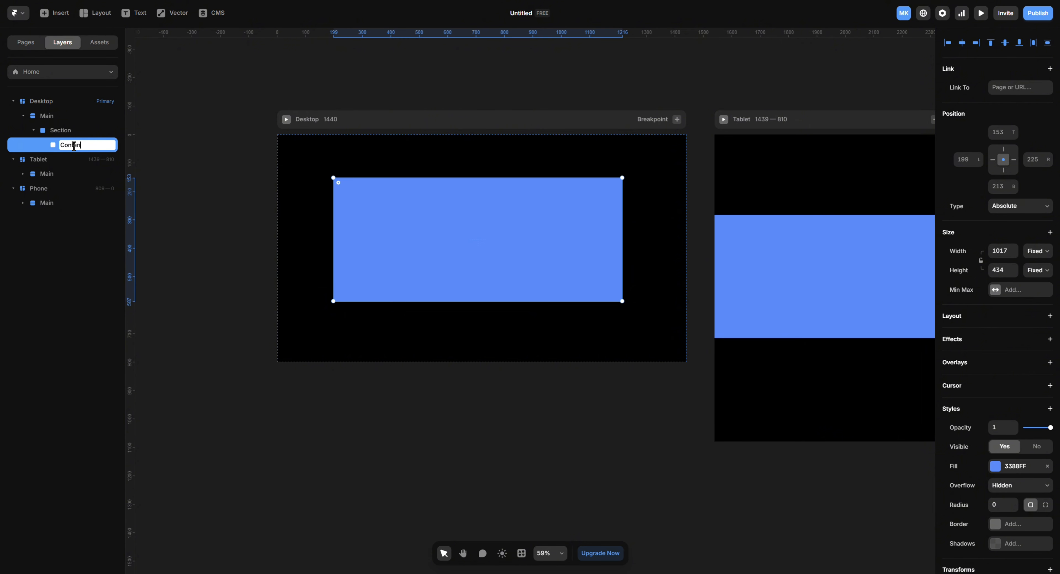
click(171, 120)
click(477, 257)
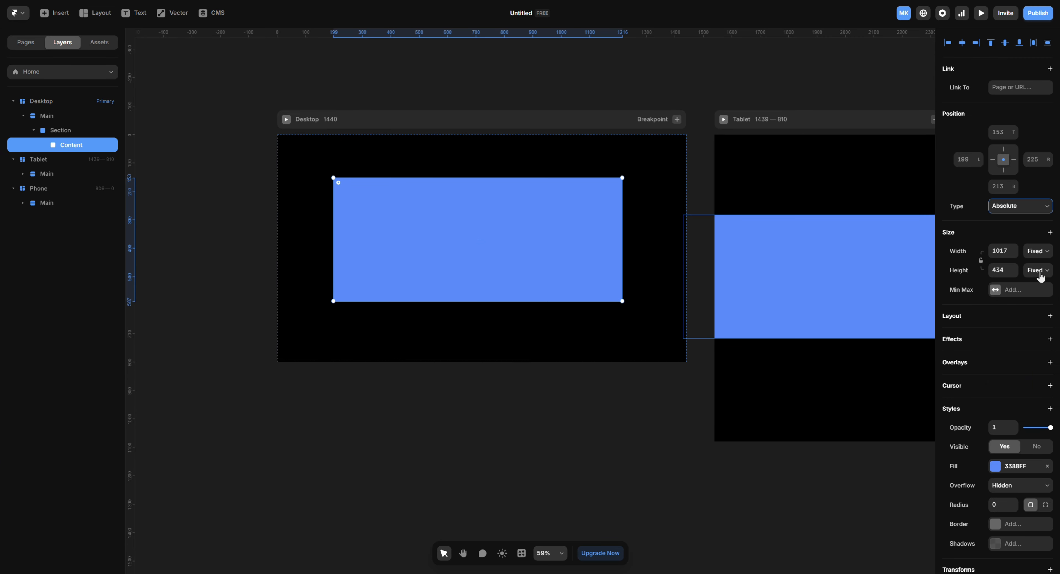
Add a maximum width to the Content frame and set it to Fixed at 1100
click(960, 291)
click(996, 292)
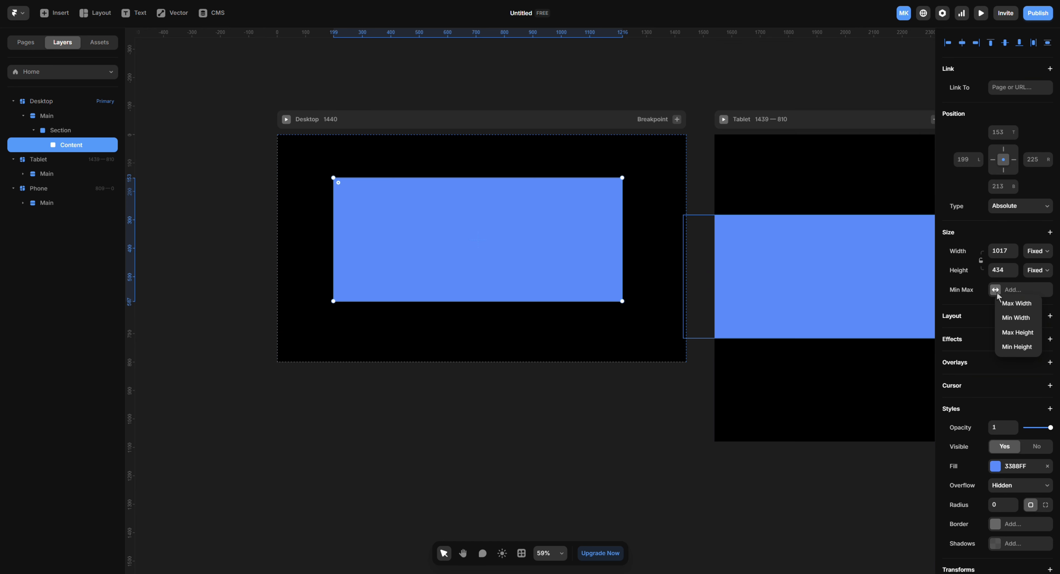
click(1014, 310)
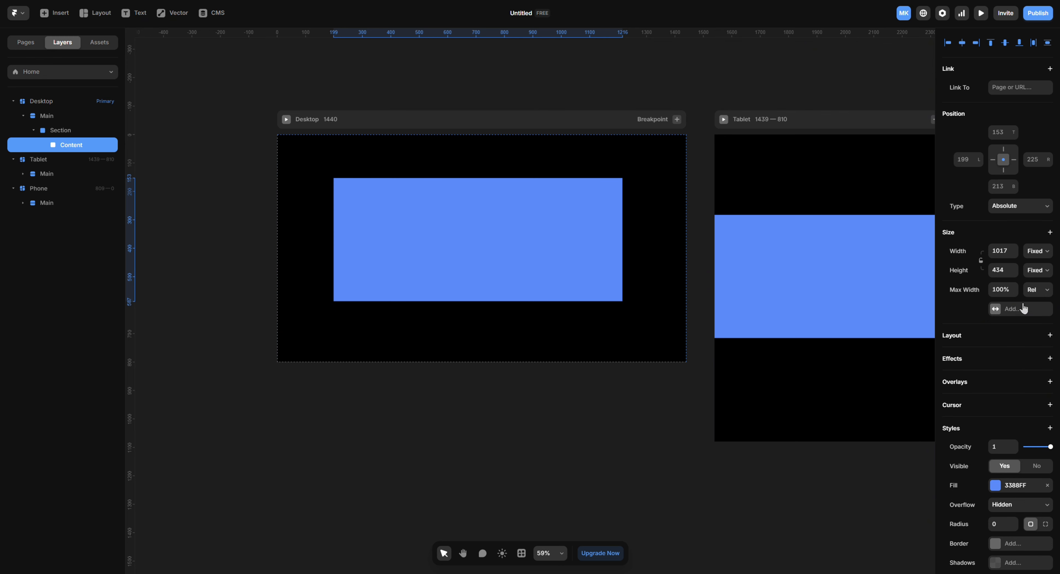
click(1047, 293)
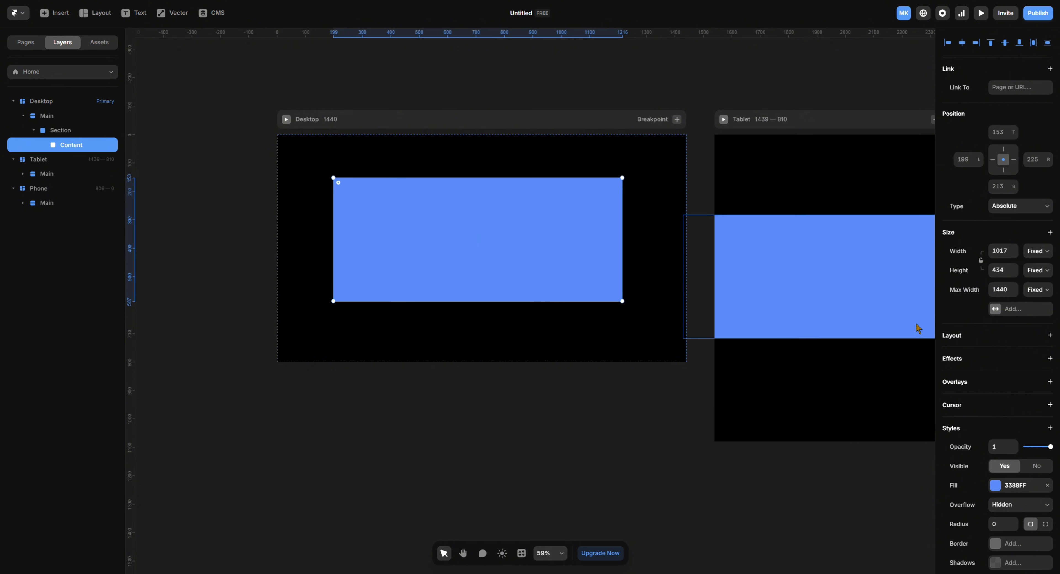
click(1009, 289)
text(1100)
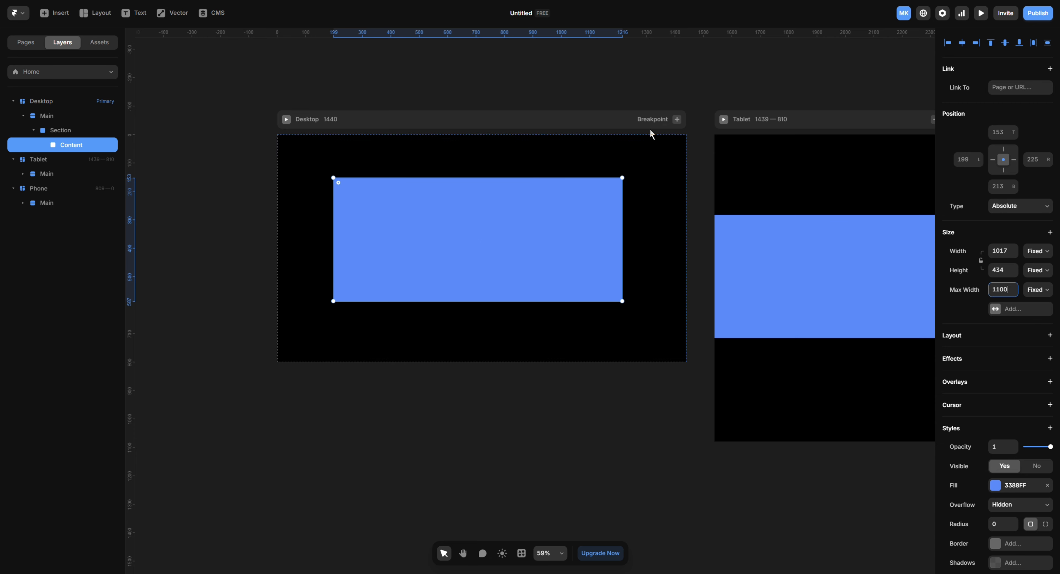
Try resizing the Desktop breakpoint by its side edge and restore its width to 1440
click(610, 125)
mouse_move(686, 248)
mouse_down()
mouse_move(498, 254)
mouse_move(685, 268)
mouse_up()
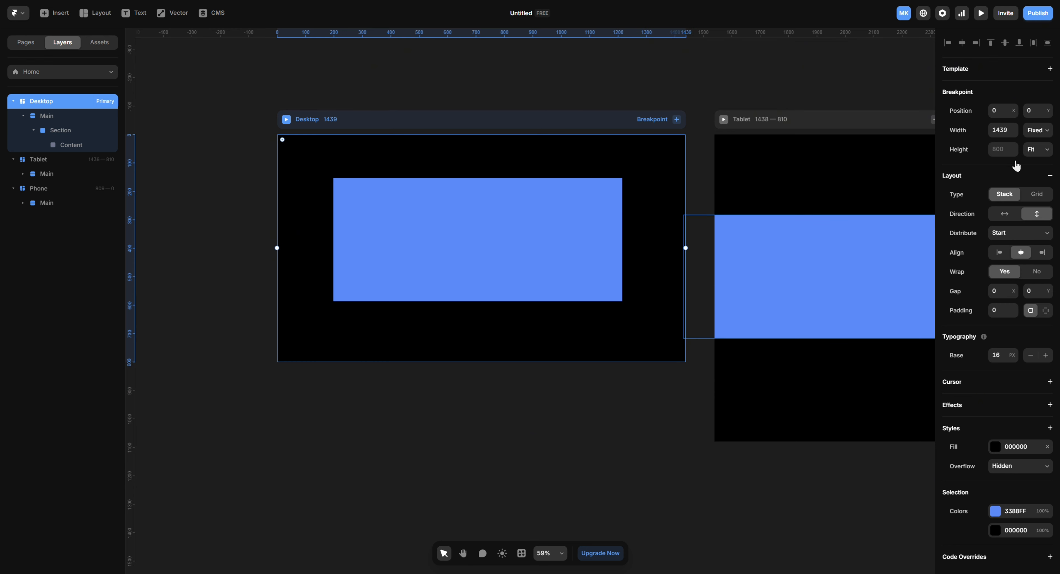
click(1007, 130)
text(1440)
key(Return)
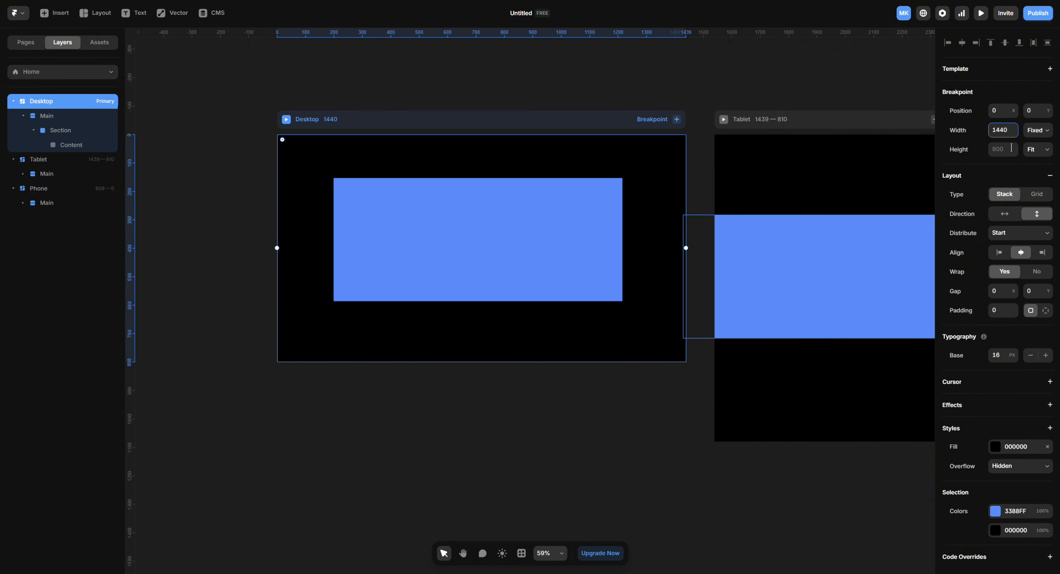
Apply a stack layout to the Section and the Content frame, centring Content, and stretch Content to a height of about 549
click(518, 253)
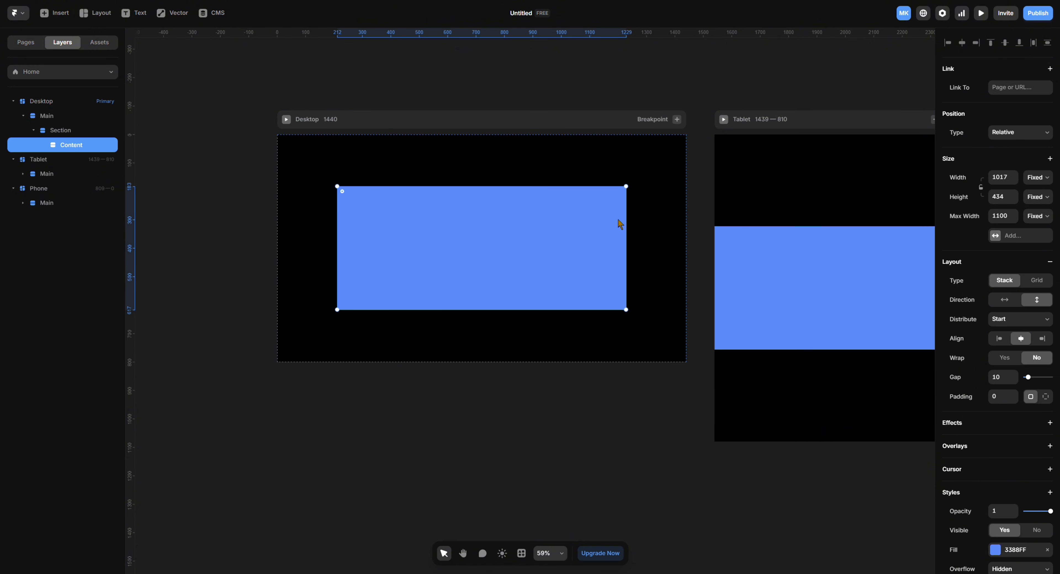
drag(562, 185, 572, 158)
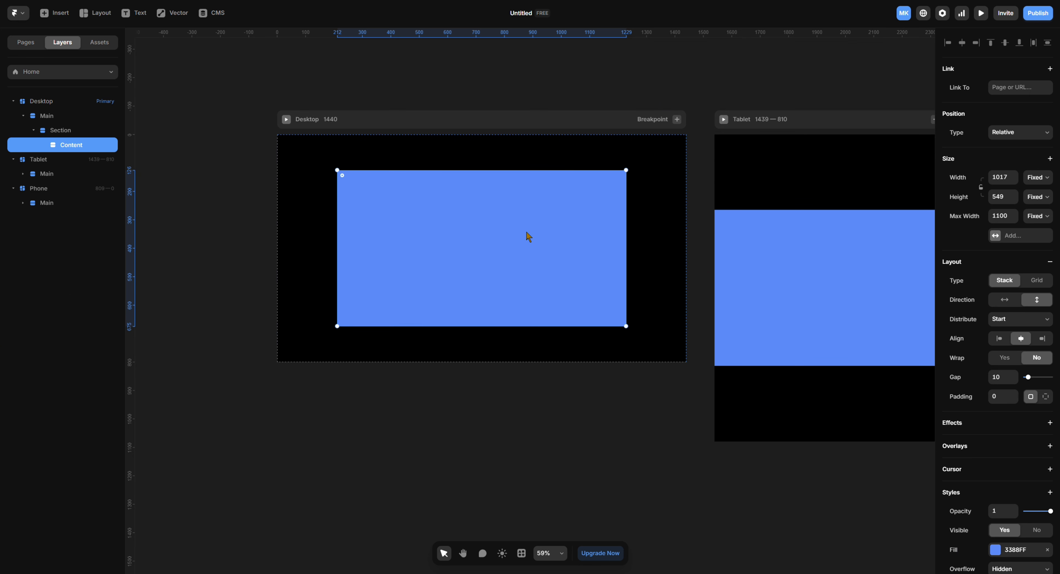
Change the Content frame's fill to the rhino image and stretch the frame taller towards the Section's upper edge
scroll(1042, 470, down, 3)
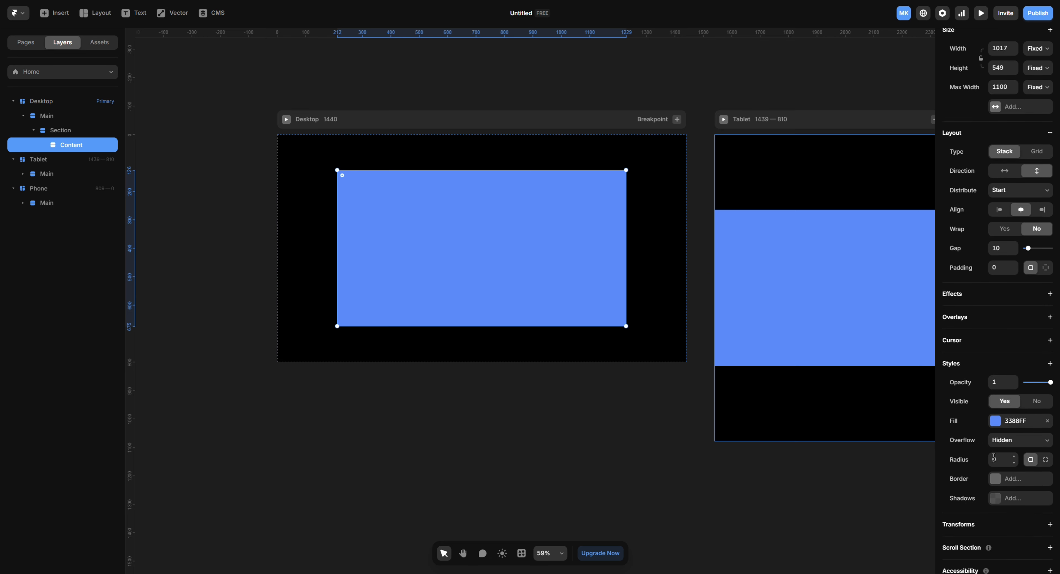
click(996, 426)
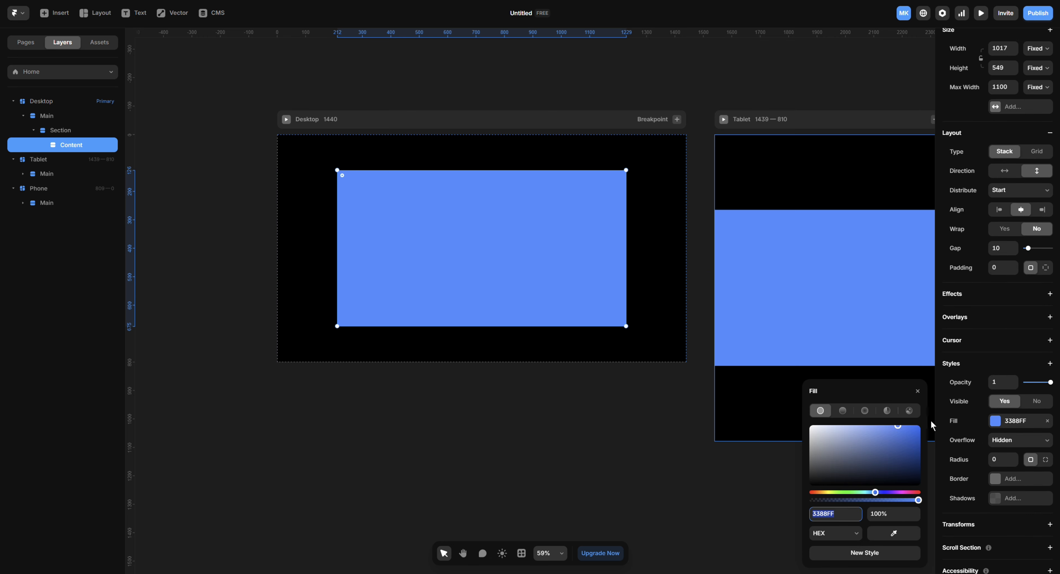
click(909, 411)
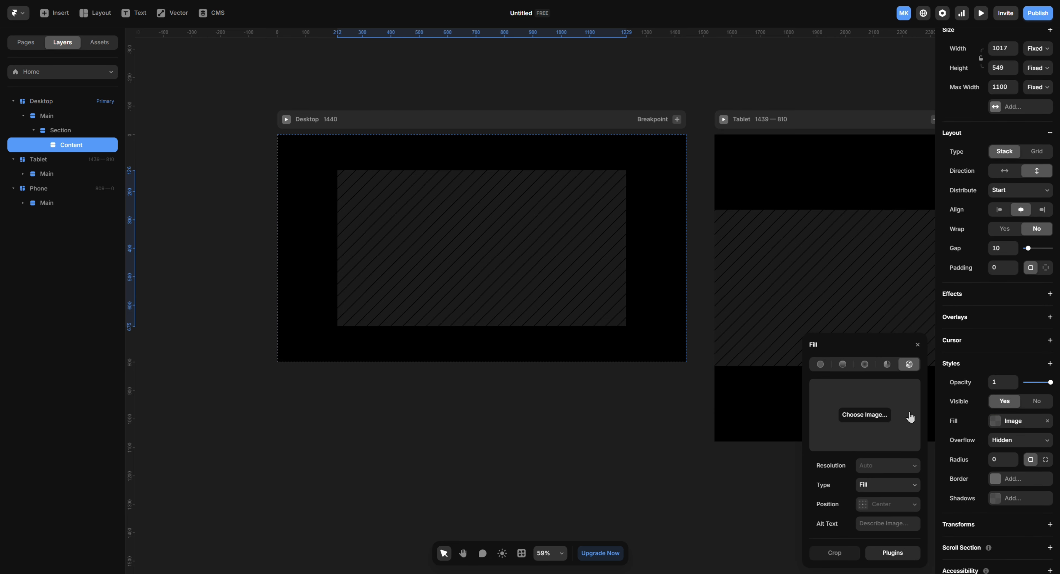
click(866, 416)
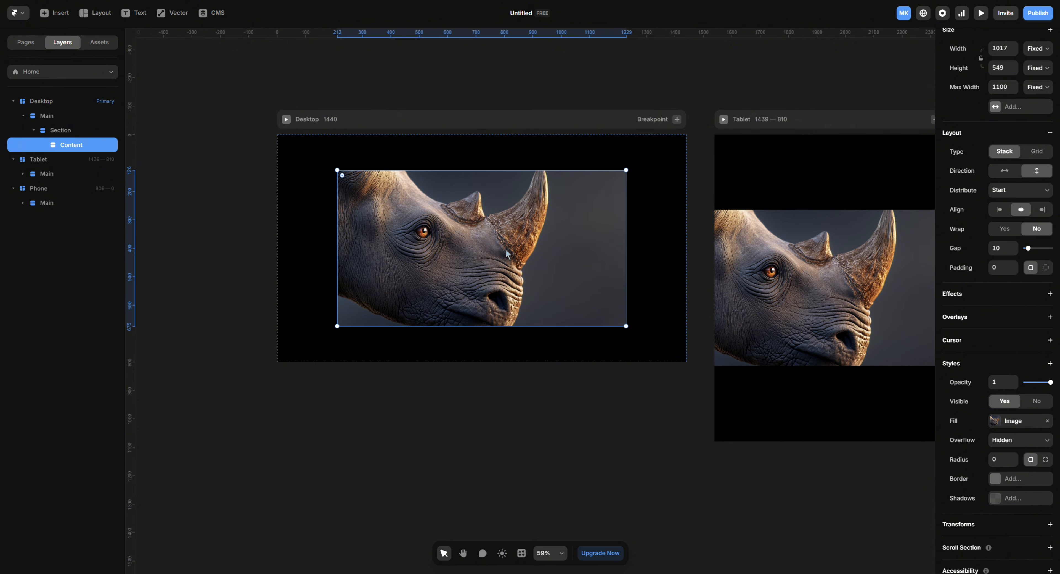
drag(562, 170, 562, 137)
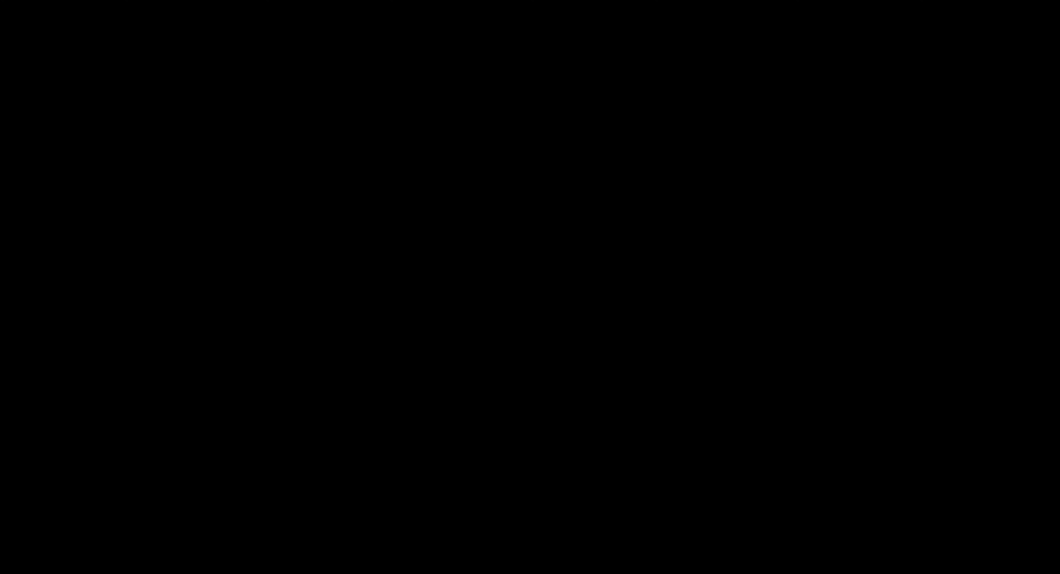